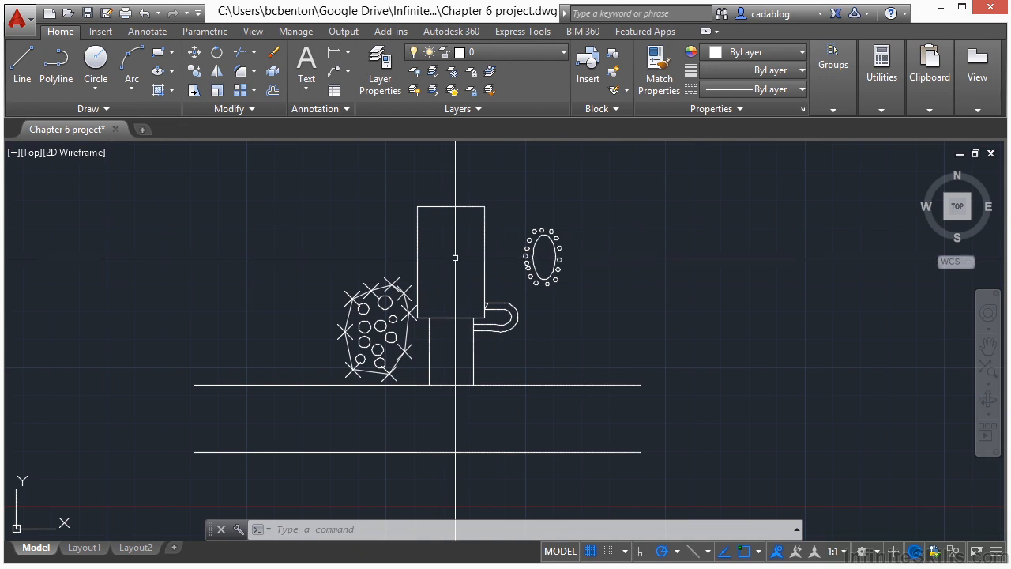
Show the object properties palette and dock it beside the drawing area.
scroll(352, 328, "up", 2)
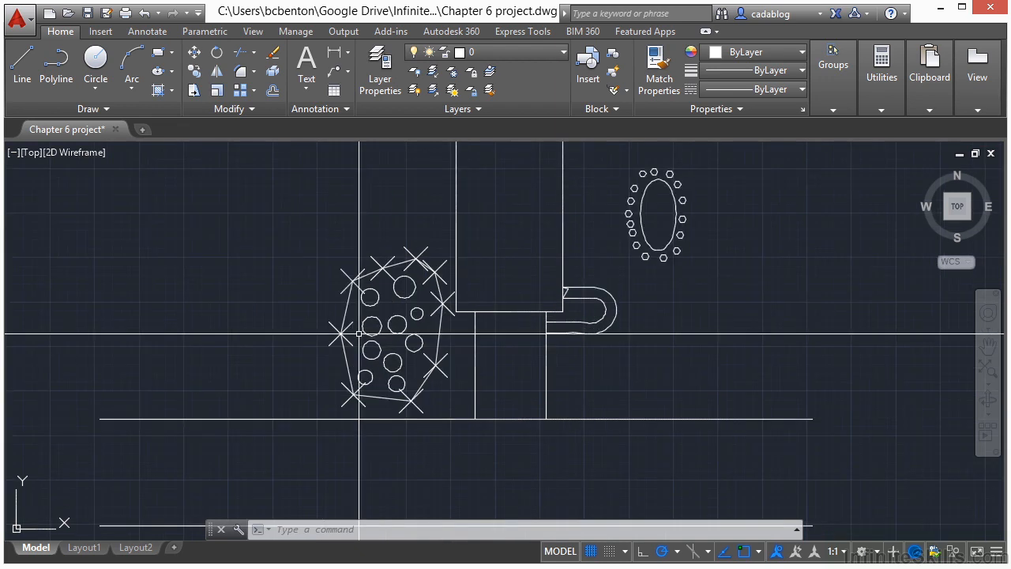
key("ctrl+1")
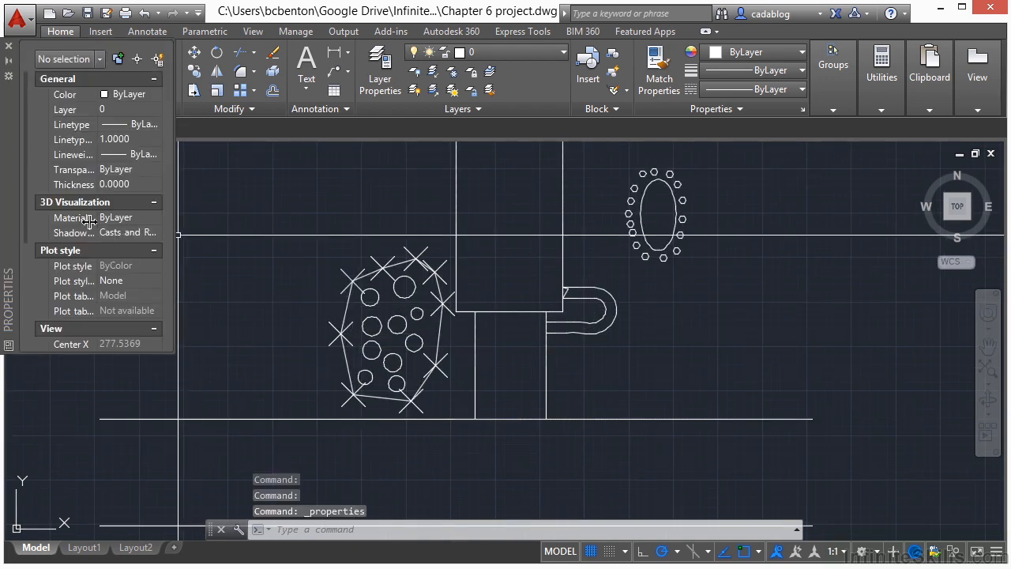
left_click_drag(6, 202, 34, 282)
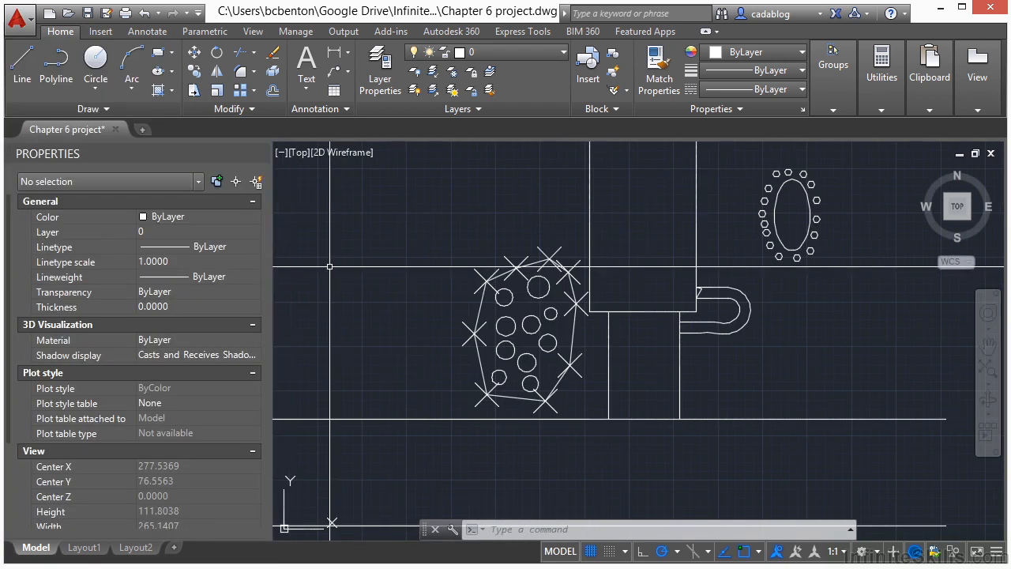
Select the polygon with its circles and points, filter the selection to Point objects with Quick Select, and erase them.
scroll(553, 308, "up", 2)
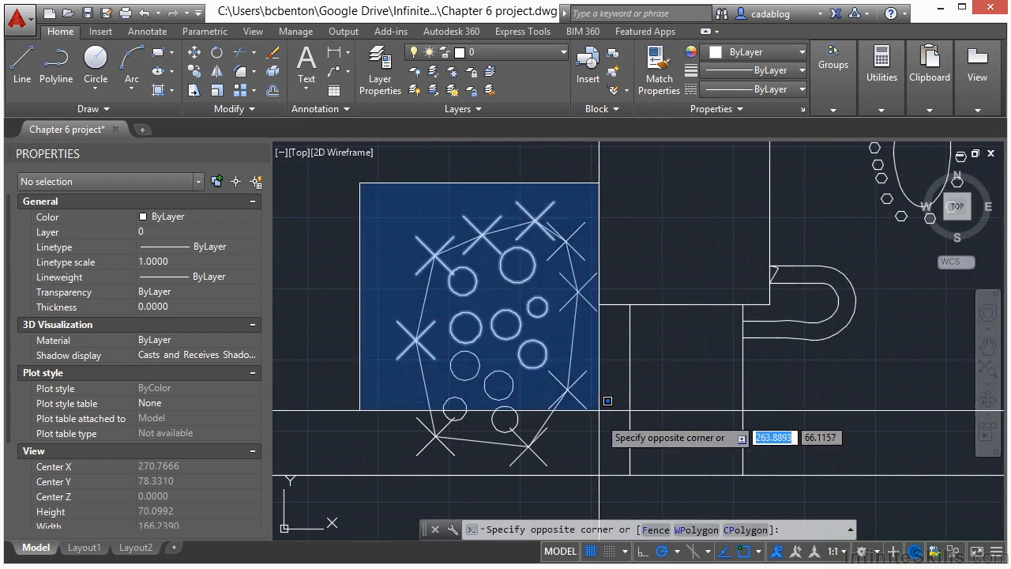
left_click(618, 481)
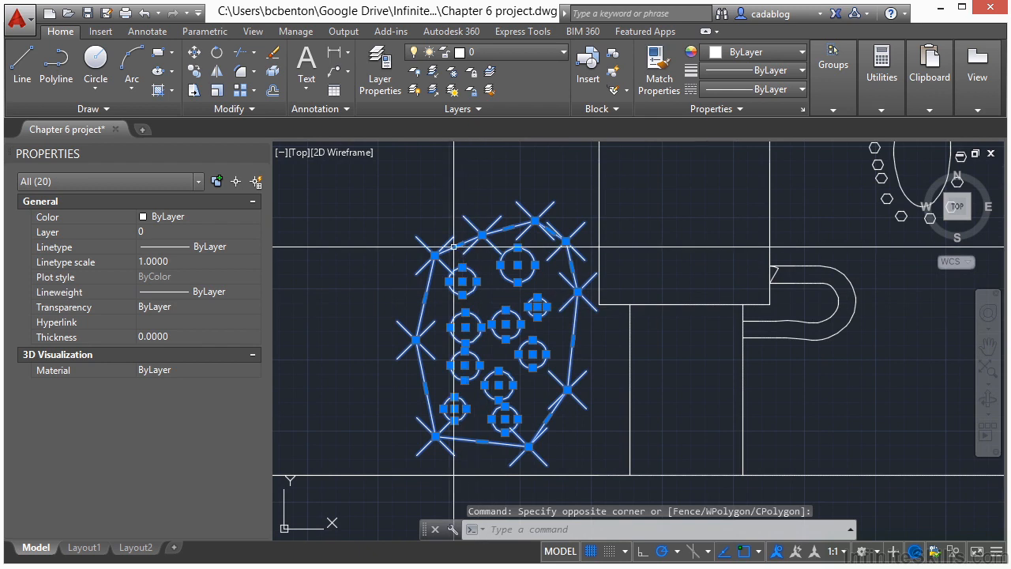
left_click(256, 182)
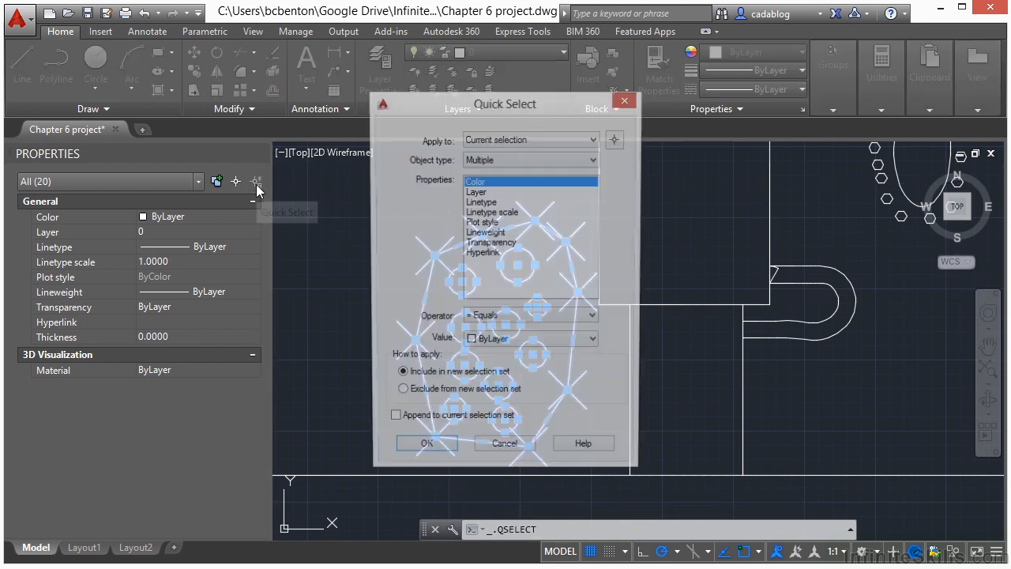
left_click(522, 160)
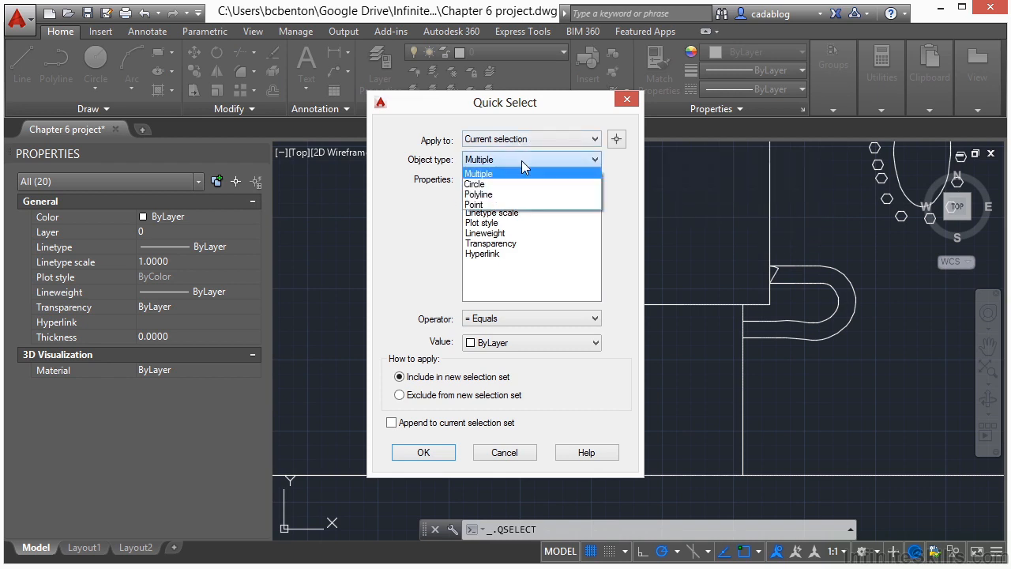
left_click(488, 205)
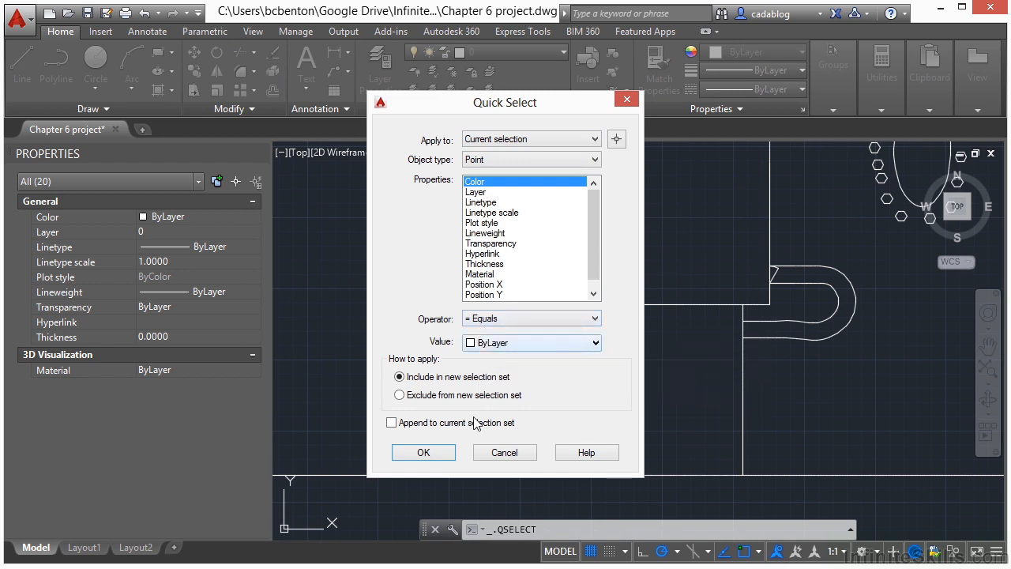
left_click(424, 453)
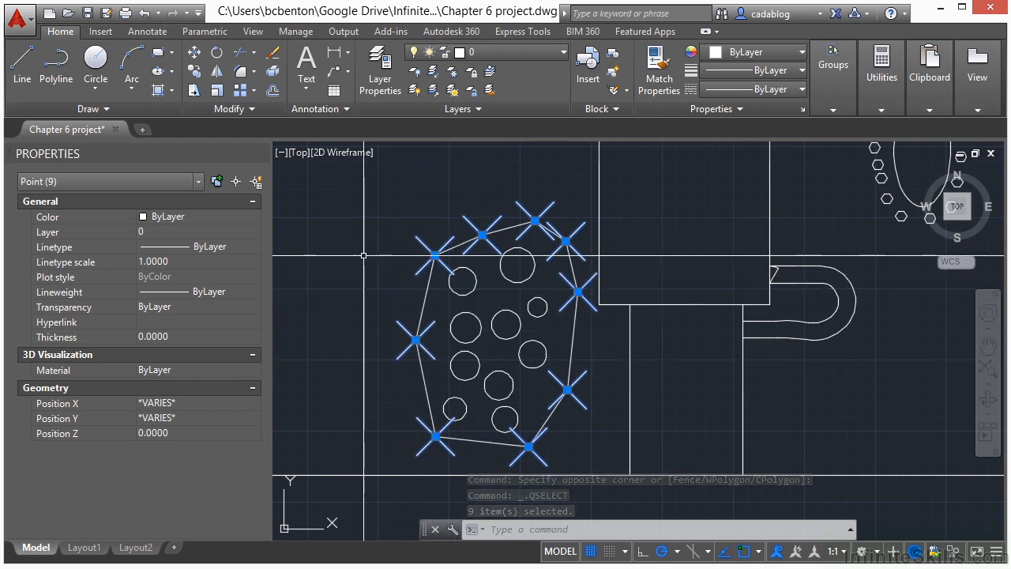
left_click(273, 55)
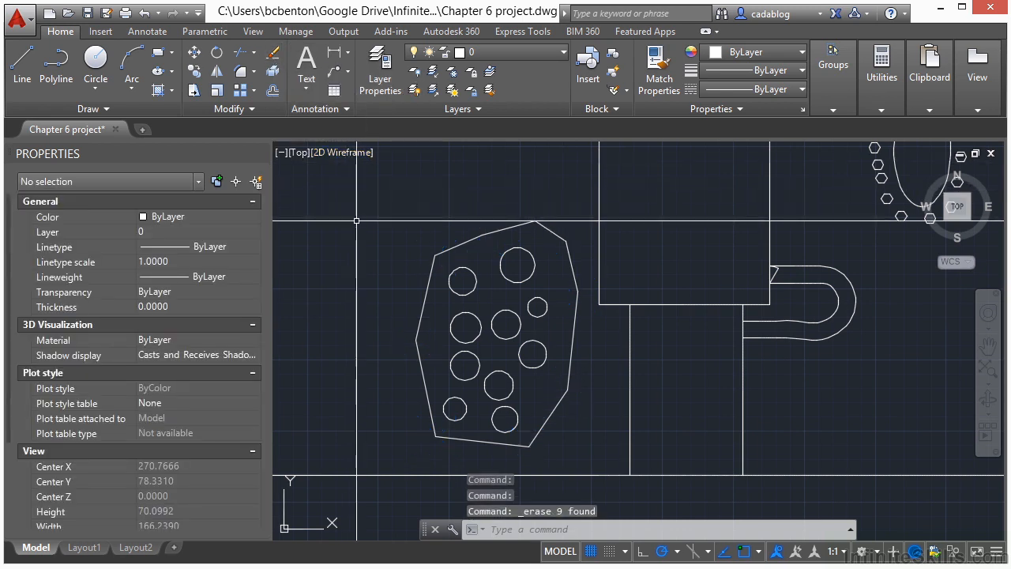
Offset the ellipse surrounded by hexagons outward by a distance of 3.
scroll(356, 220, "down", 4)
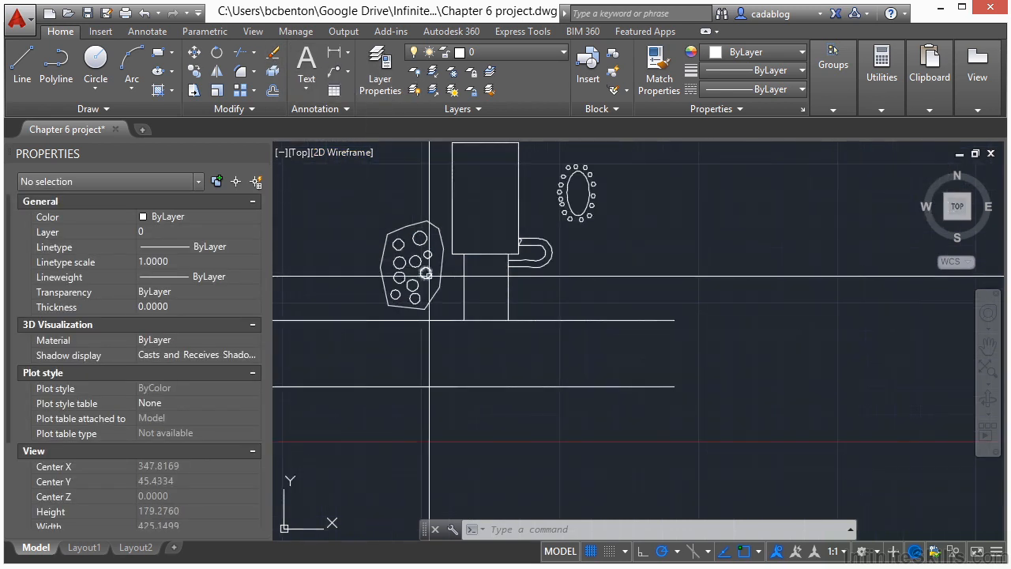
middle_click_drag(572, 151, 560, 269)
scroll(561, 269, "up", 4)
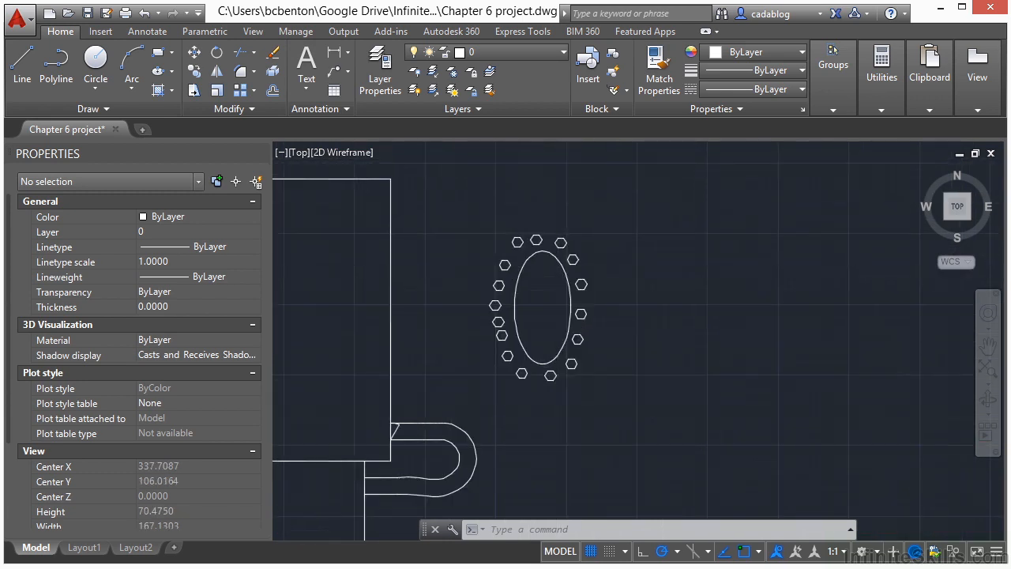
scroll(517, 300, "up", 2)
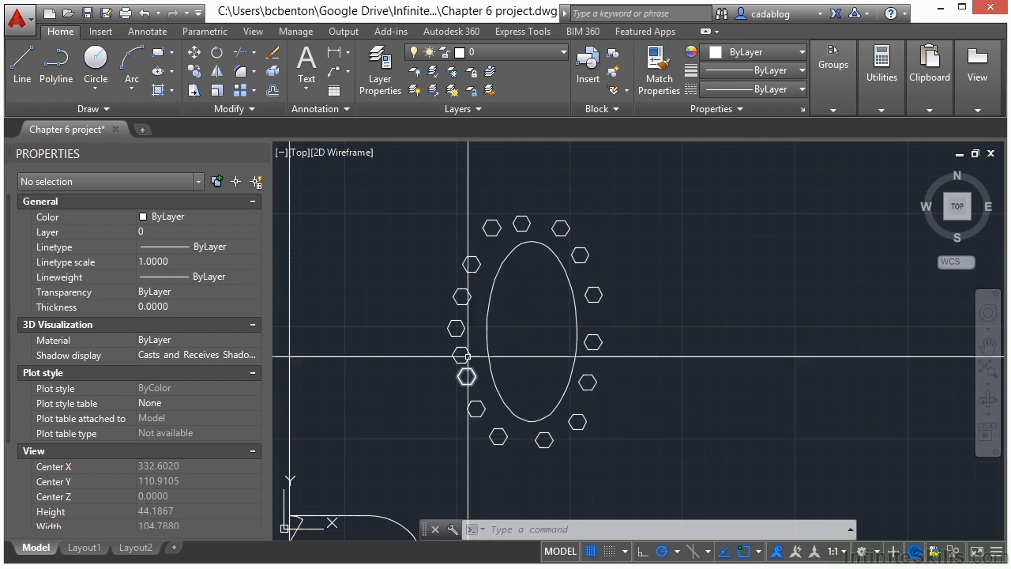
middle_click_drag(549, 353, 557, 351)
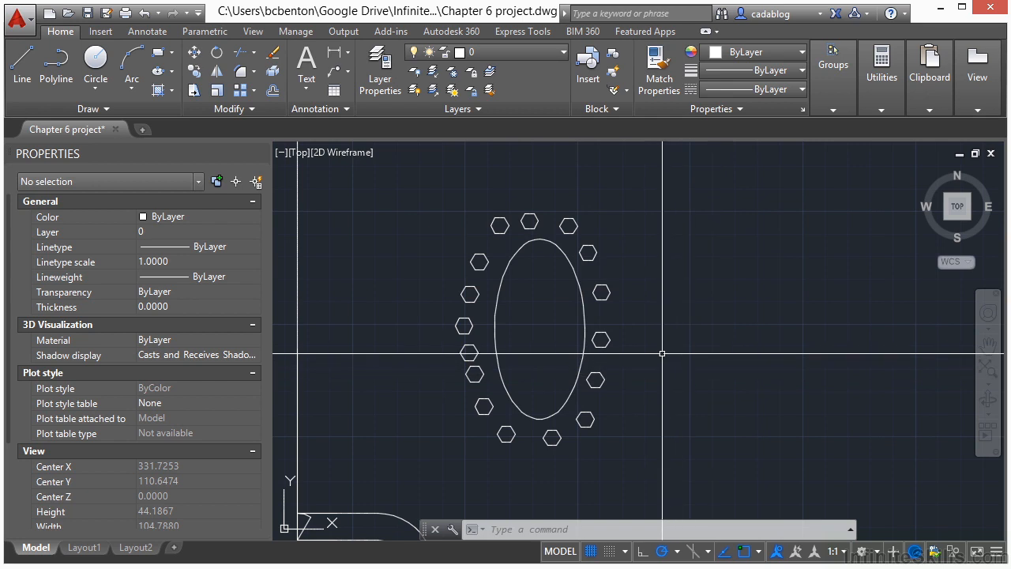
left_click(254, 93)
scroll(553, 320, "up", 5)
type("o")
key("Return")
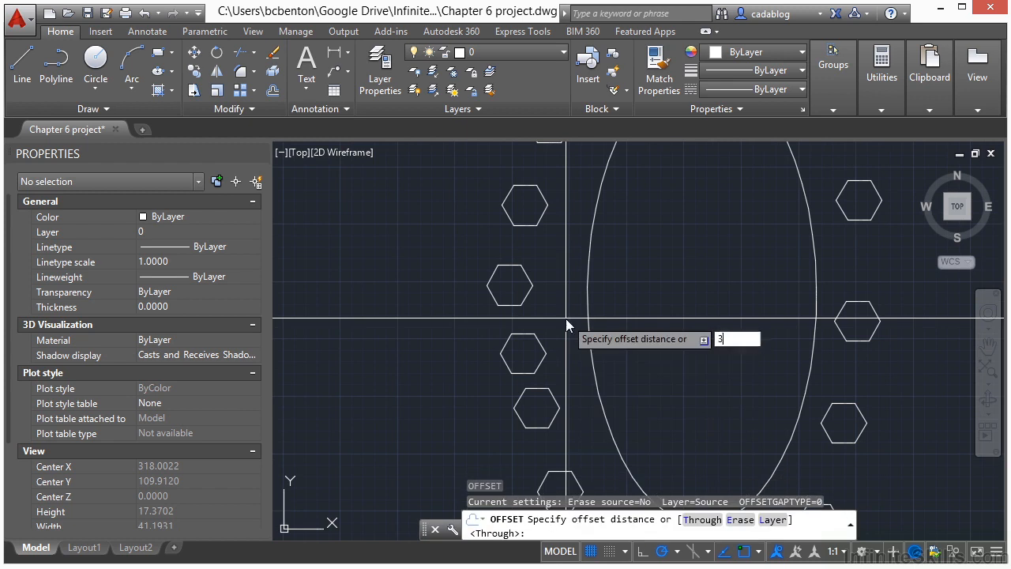
type("3")
key("Return")
left_click(585, 309)
left_click(547, 309)
key("Return")
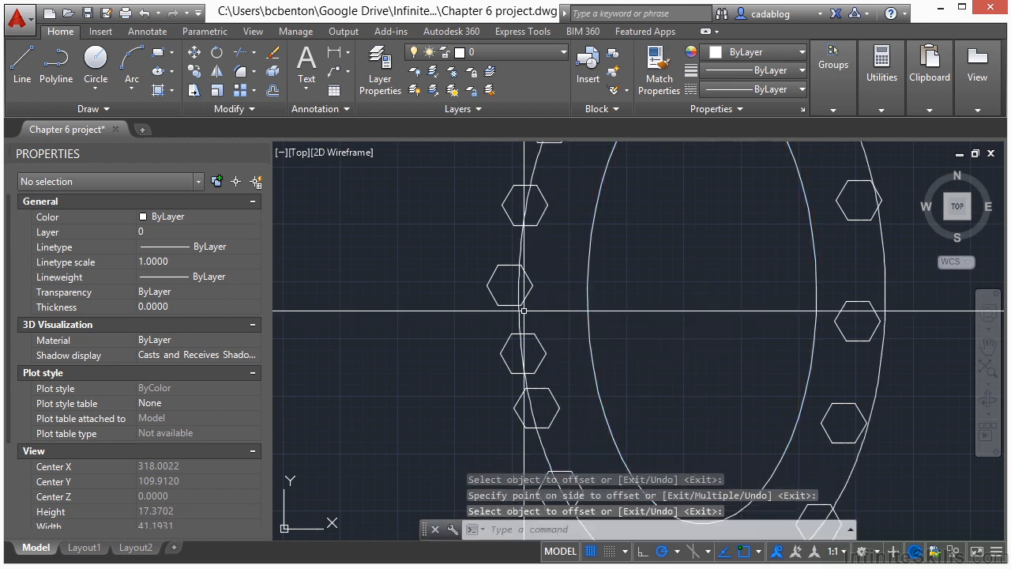
left_click(518, 314)
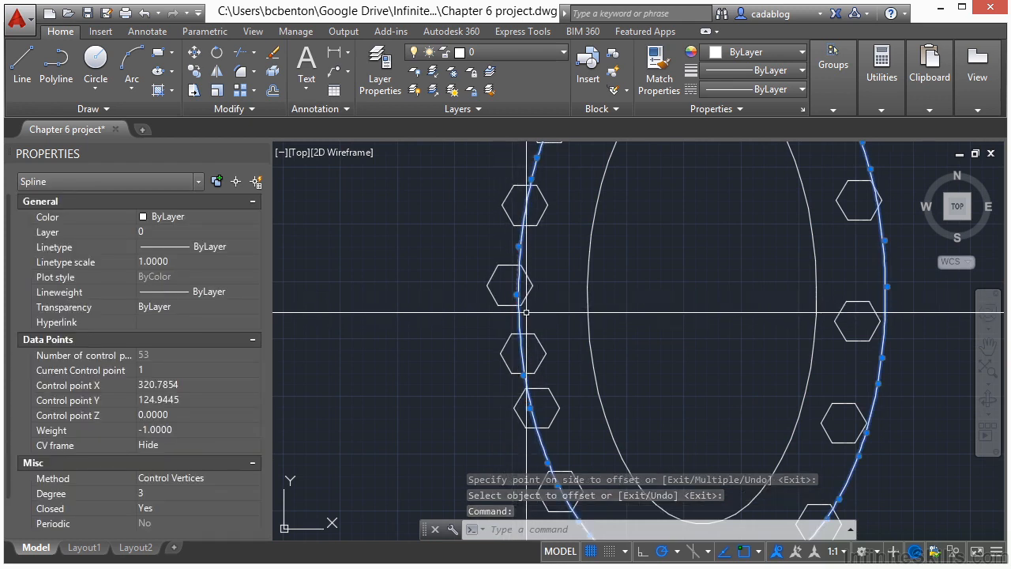
key("Escape")
key("Escape")
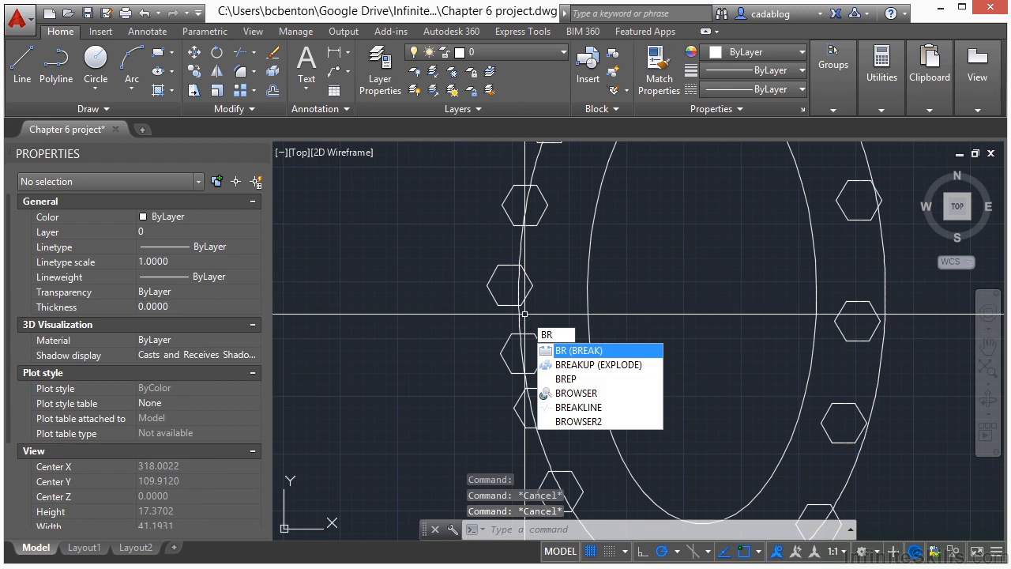
Break the outer offset curve on its left side, leaving a gap between two neighbouring hexagons.
type("br")
key("Return")
scroll(525, 314, "up", 4)
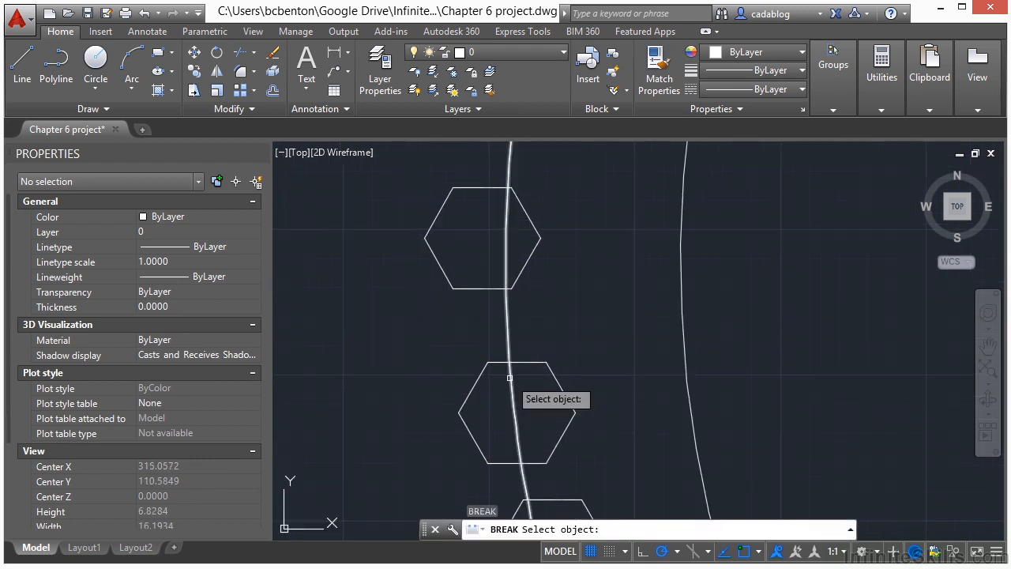
left_click(509, 378)
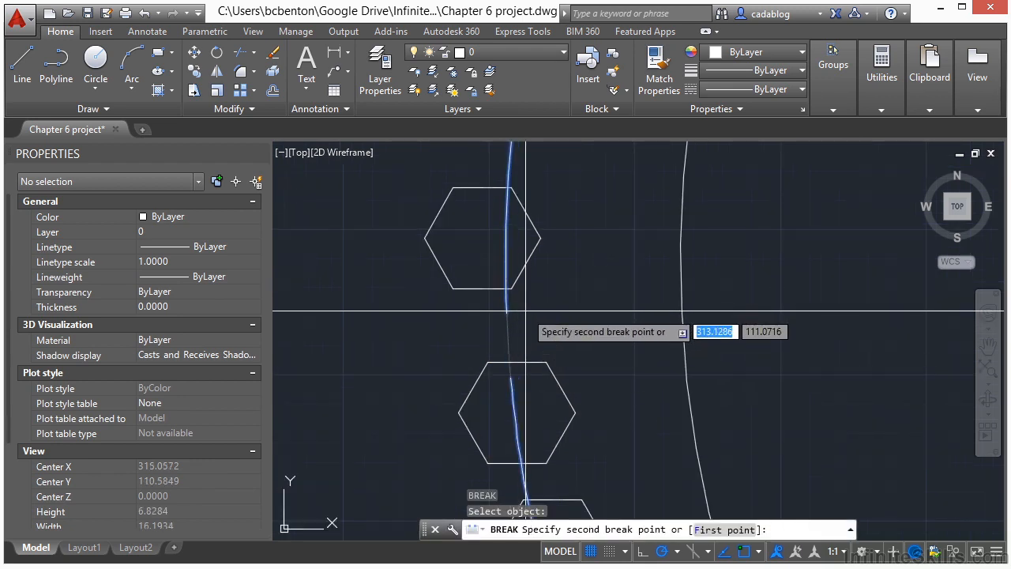
left_click(527, 308)
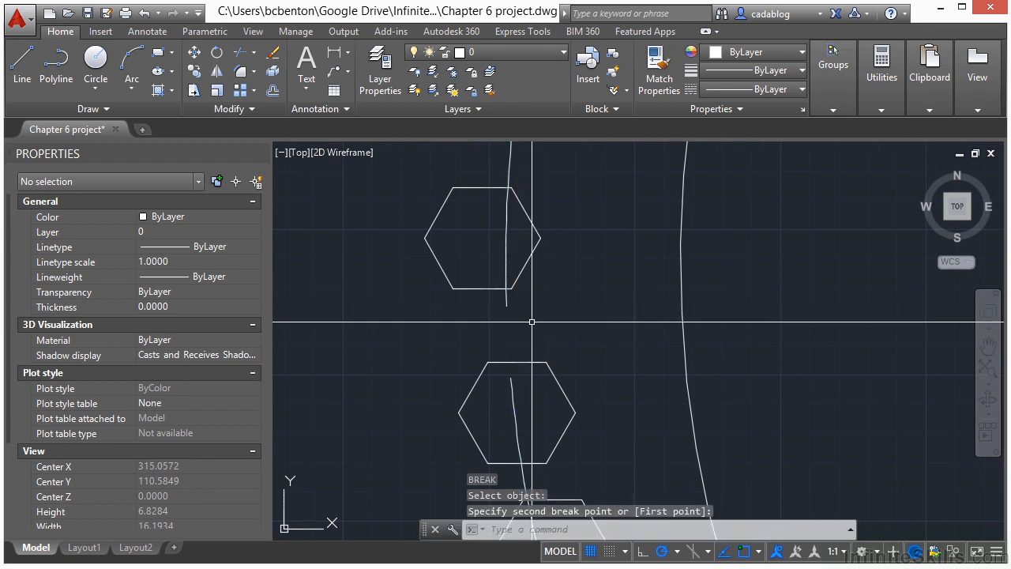
Select the ellipse, offset curve and hexagons, and use Quick Select to keep only the Polyline objects selected.
scroll(527, 321, "down", 3)
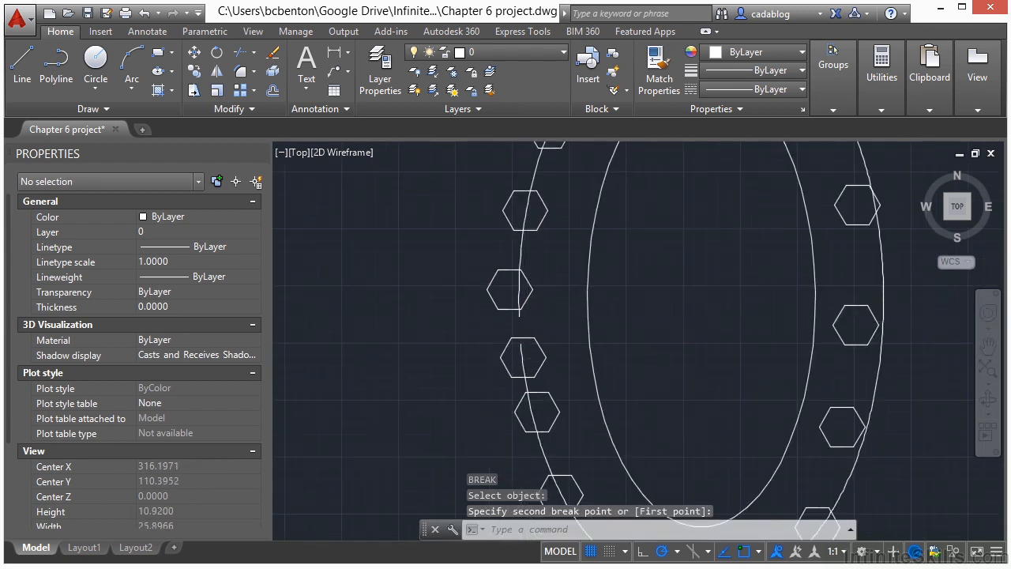
scroll(527, 321, "down", 4)
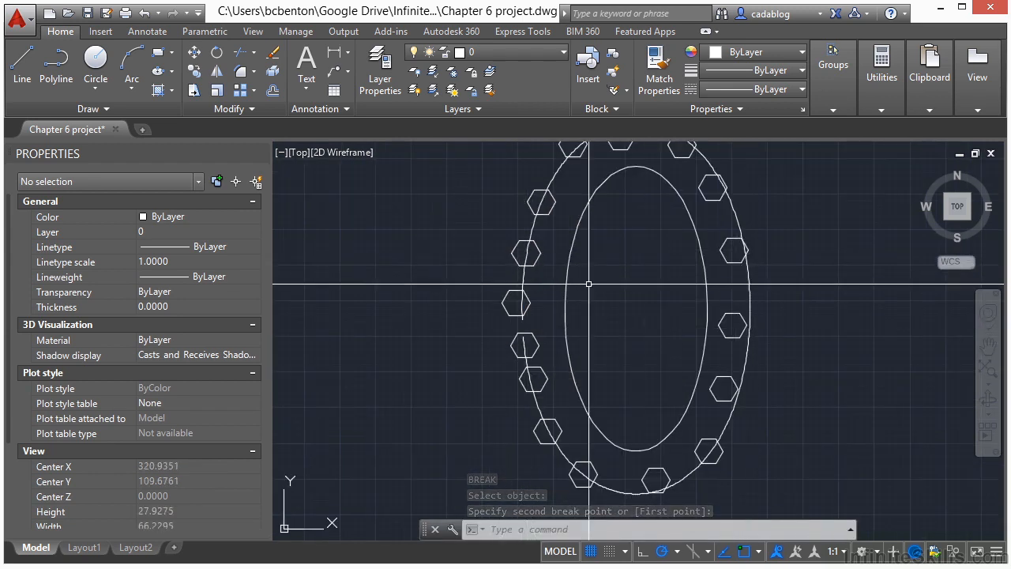
scroll(474, 328, "down", 2)
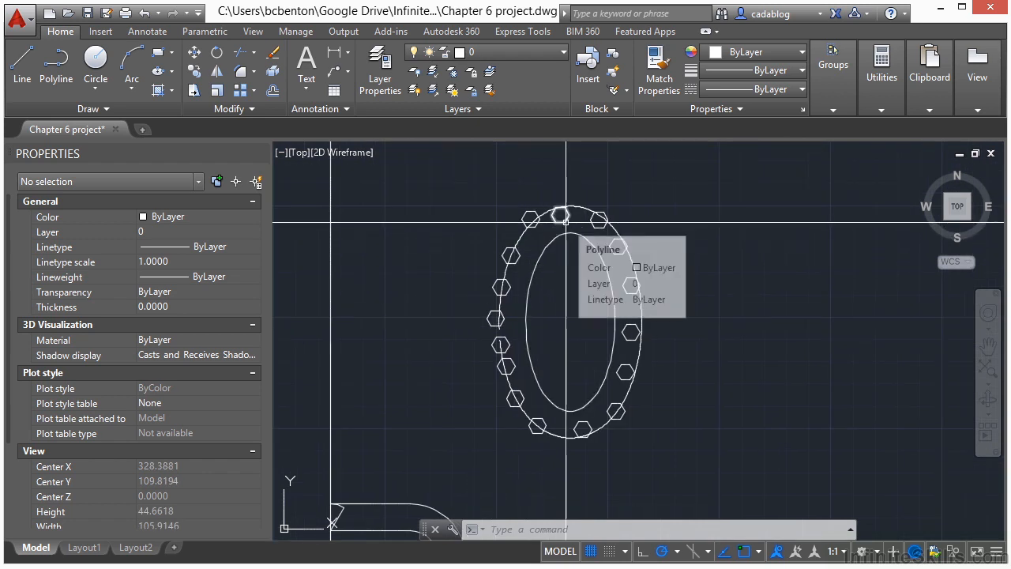
left_click(440, 176)
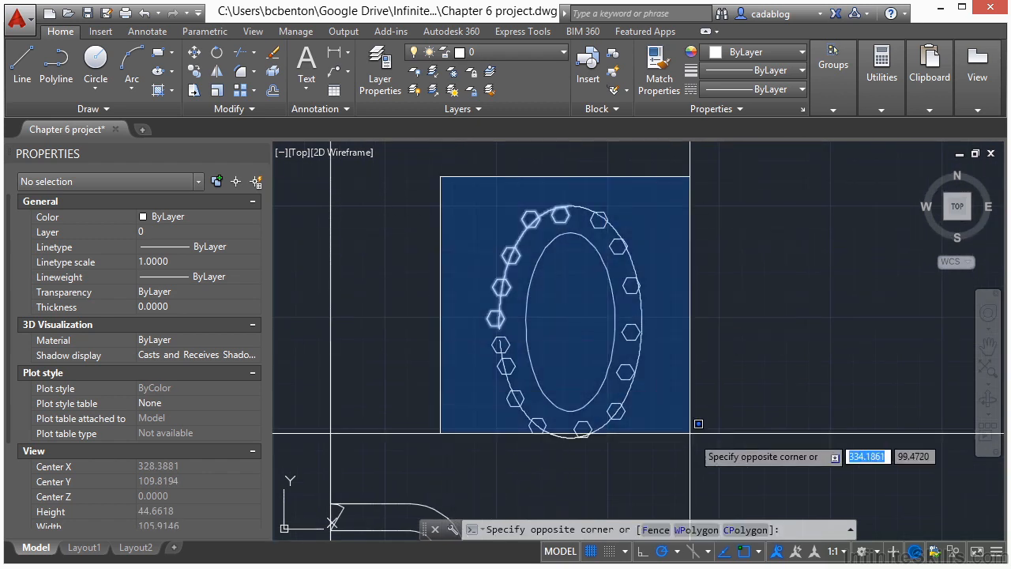
left_click(707, 465)
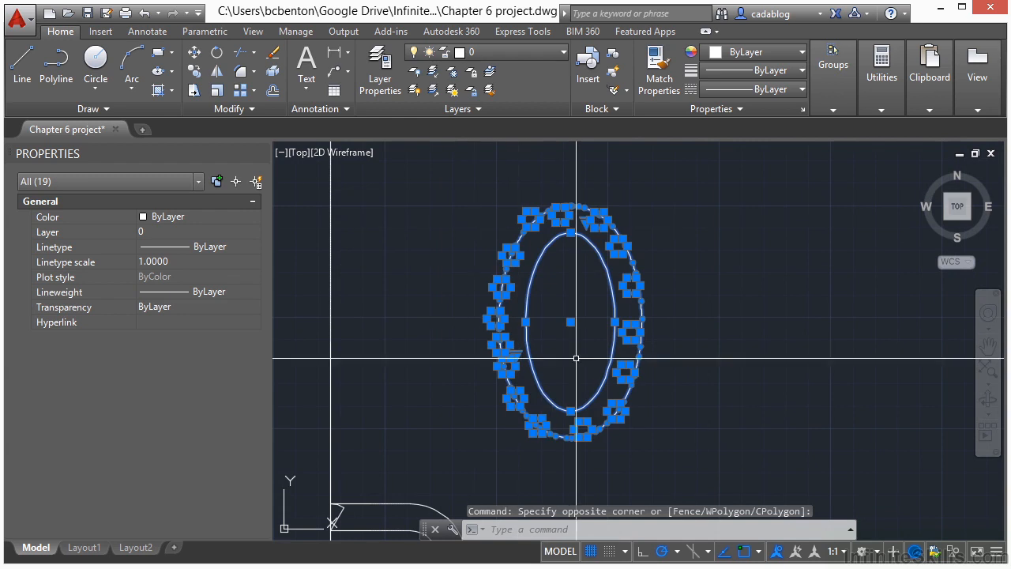
left_click(257, 183)
left_click(542, 161)
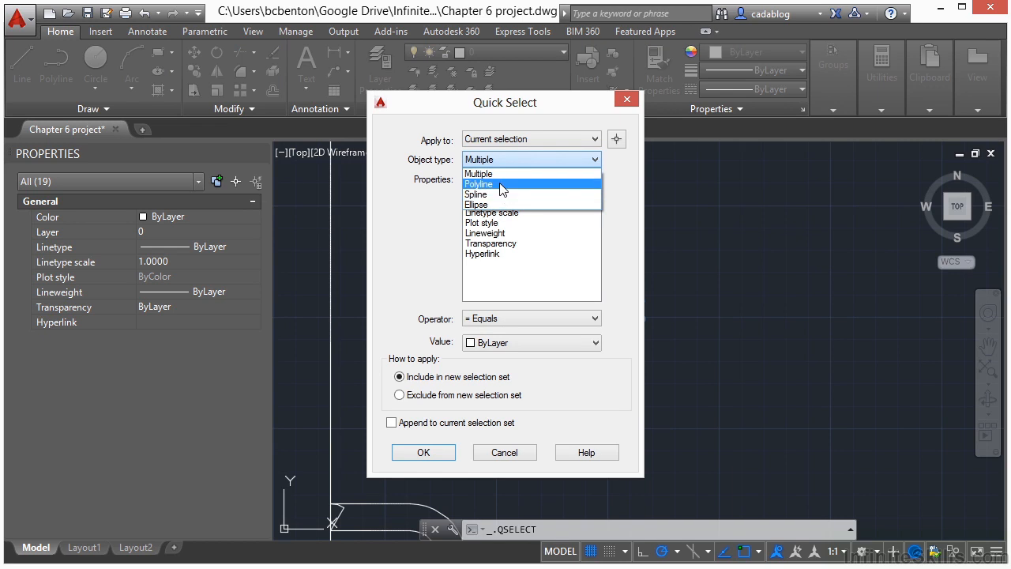
left_click(501, 185)
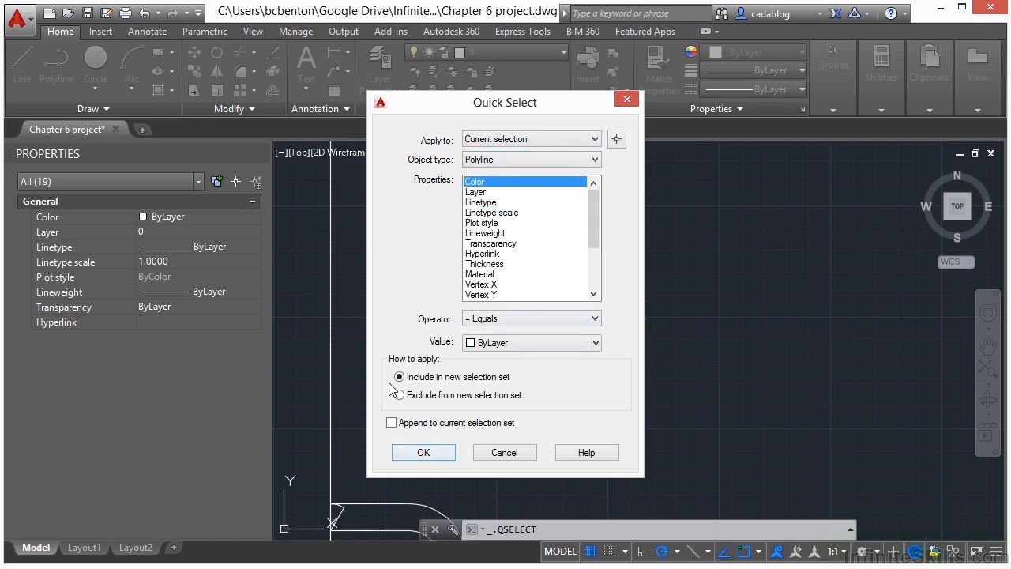
left_click(423, 454)
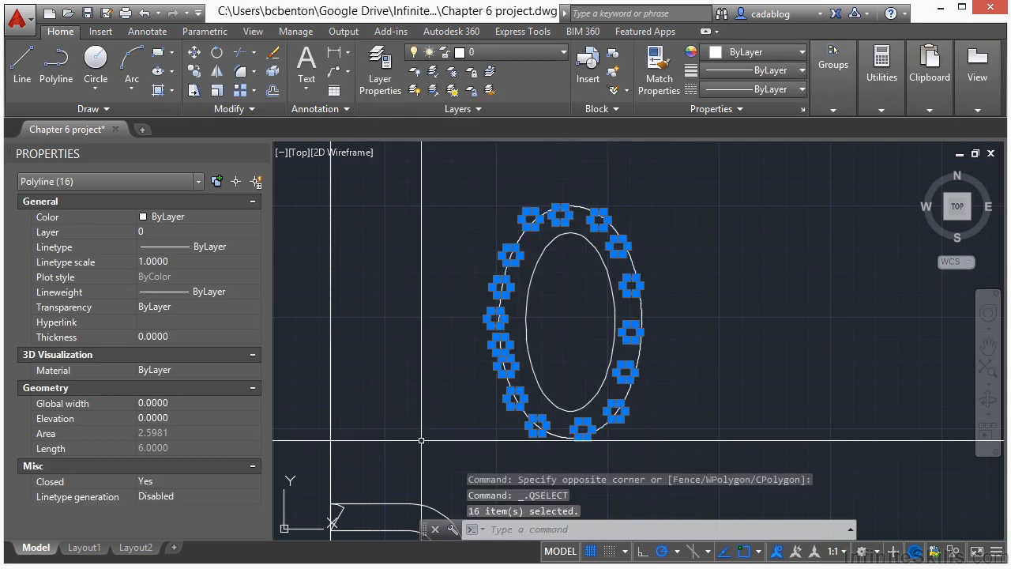
Deselect the hexagon just above the gap in the offset curve and erase all the other selected hexagons.
mouse_move(498, 320)
scroll(474, 343, "up", 5)
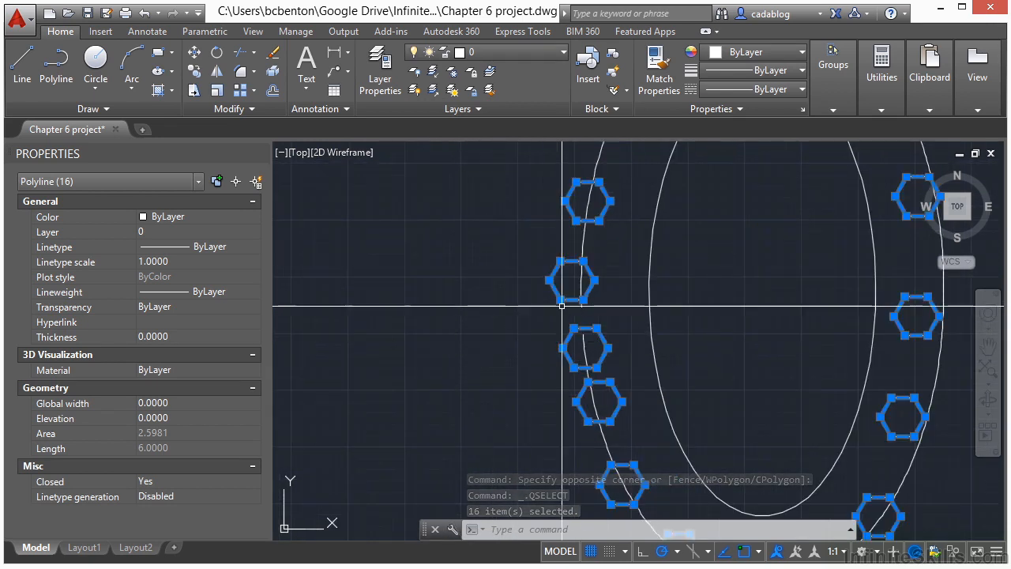
left_click(608, 265)
left_click(537, 304, "shift")
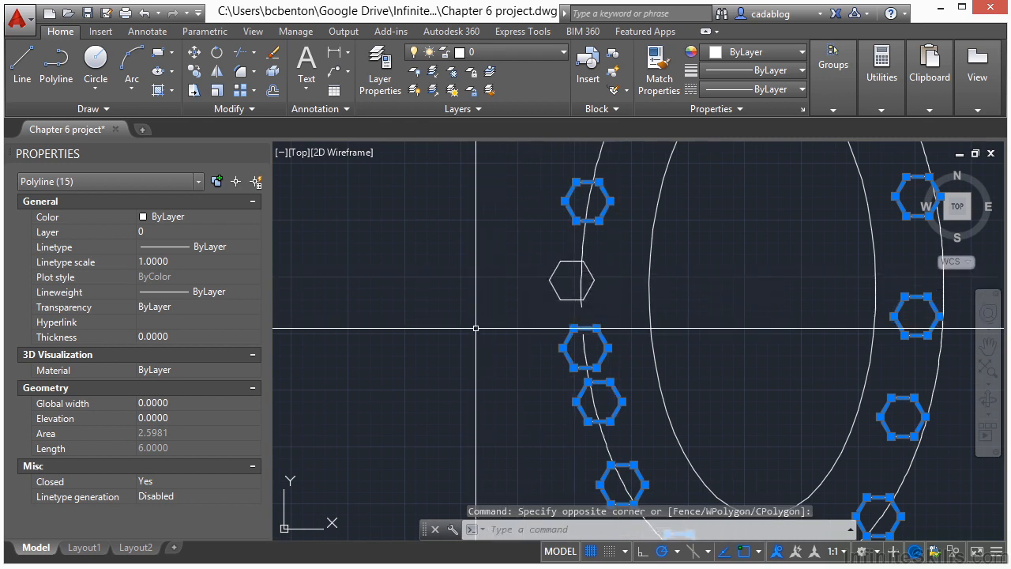
scroll(475, 329, "down", 2)
scroll(475, 327, "down", 2)
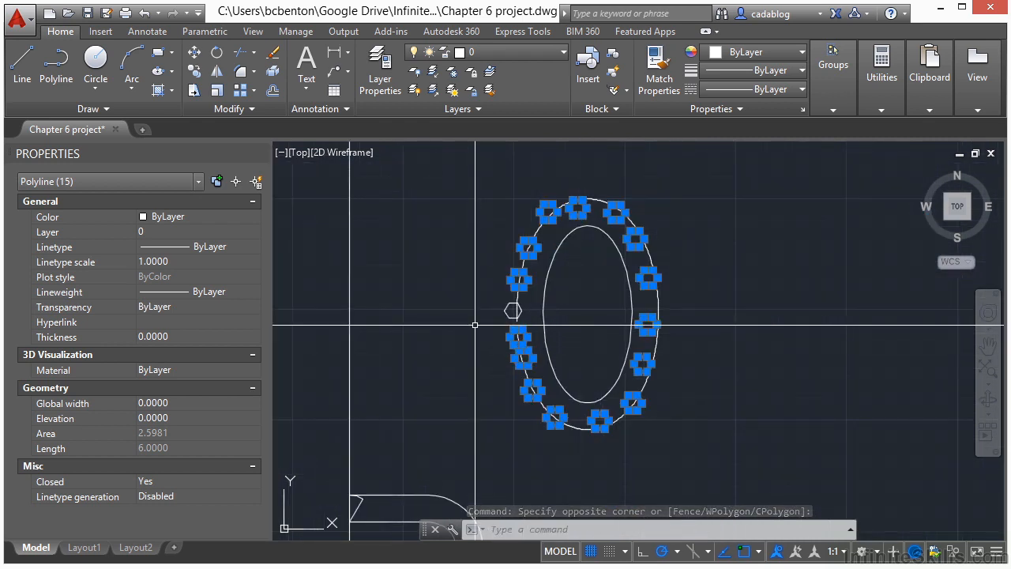
left_click(276, 56)
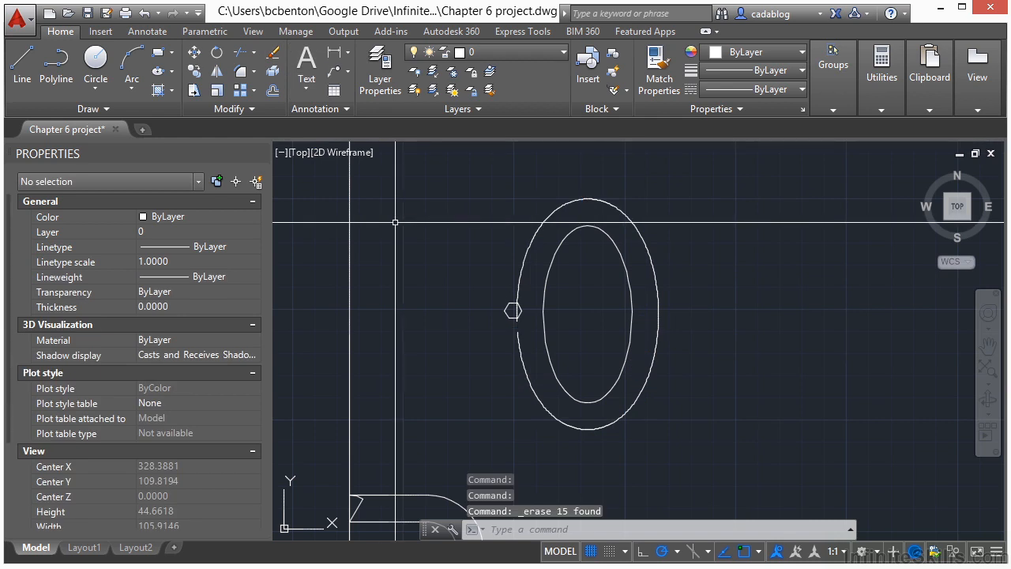
Move the remaining hexagon by the midpoint of its top edge to the offset curve's endpoint at the upper side of the gap.
type("m")
key("Return")
scroll(494, 304, "up", 6)
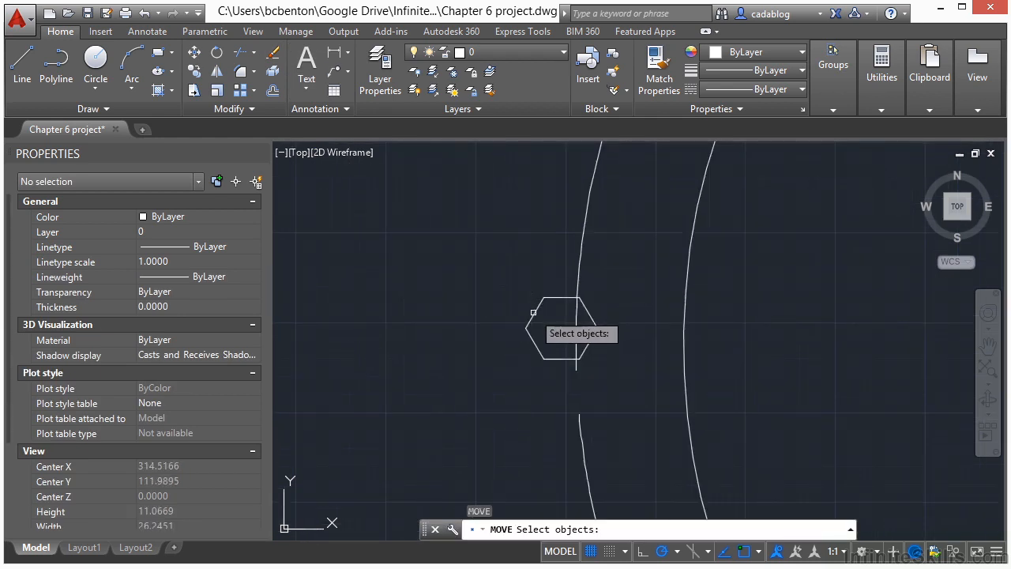
left_click(533, 312)
key("Return")
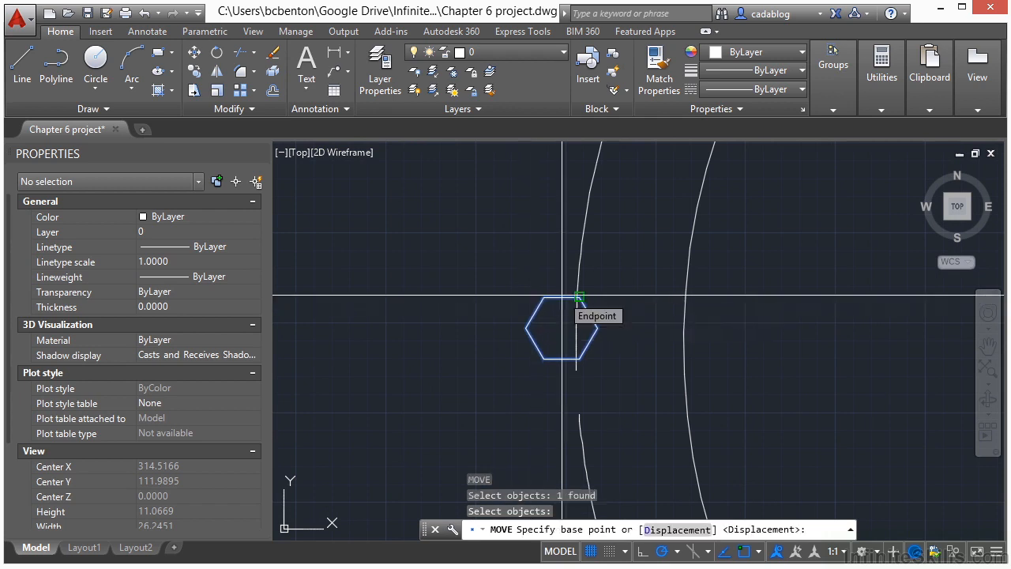
type("mid")
key("Return")
left_click(561, 299)
scroll(560, 343, "up", 4)
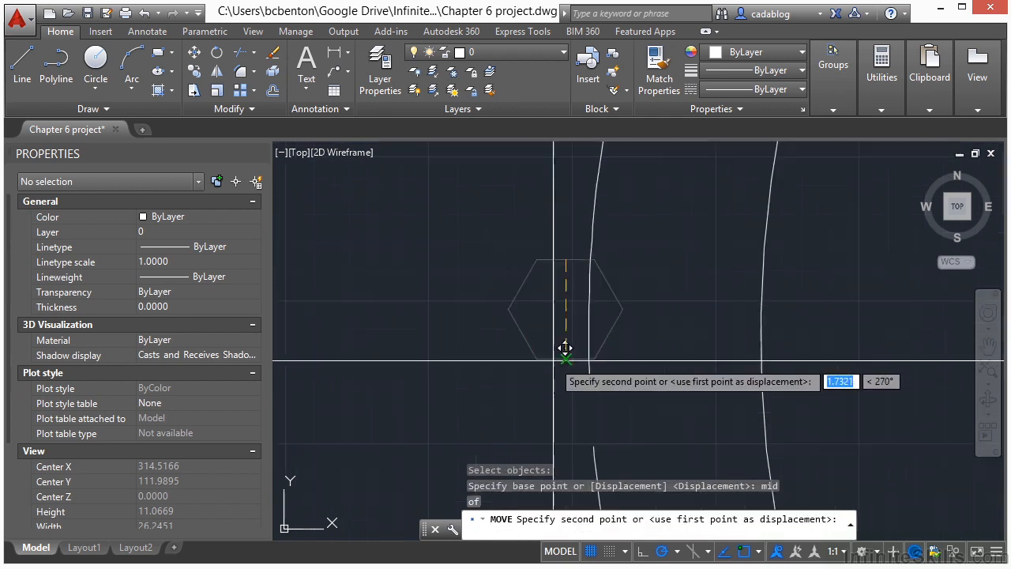
left_click(604, 388)
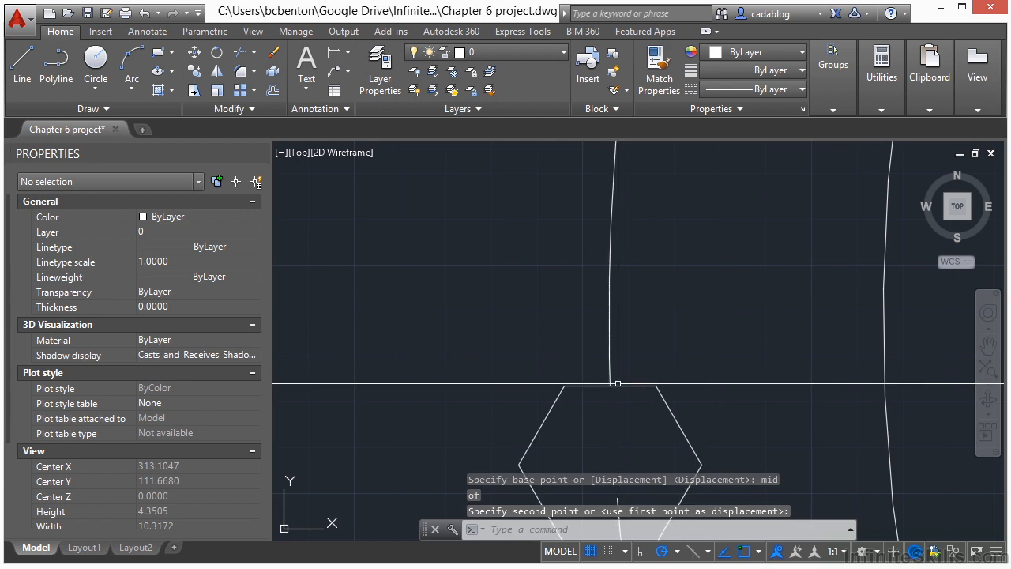
scroll(549, 345, "down", 4)
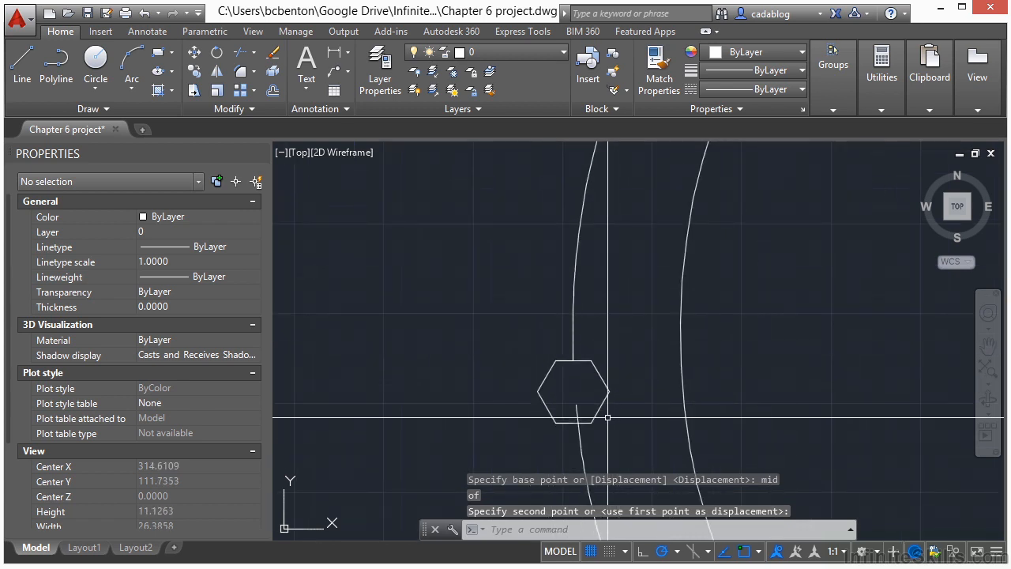
Break the lower end of the outer offset curve so it stops short of the hexagon, widening the gap below it.
type("br")
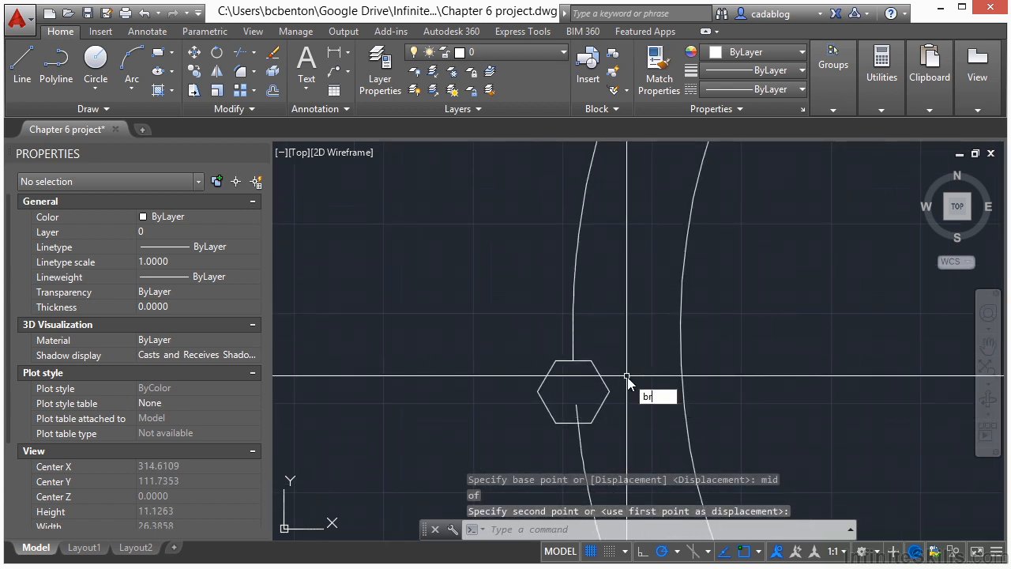
key("Return")
mouse_move(600, 443)
middle_mouse_down()
mouse_move(526, 289)
mouse_move(508, 287)
middle_mouse_up()
left_click(482, 313)
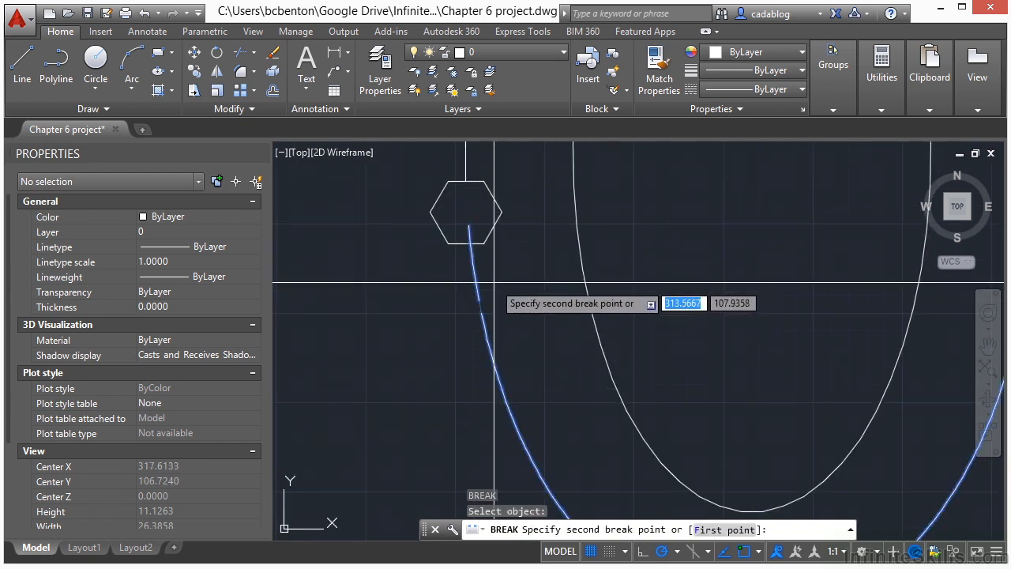
left_click(483, 235)
scroll(470, 363, "down", 4)
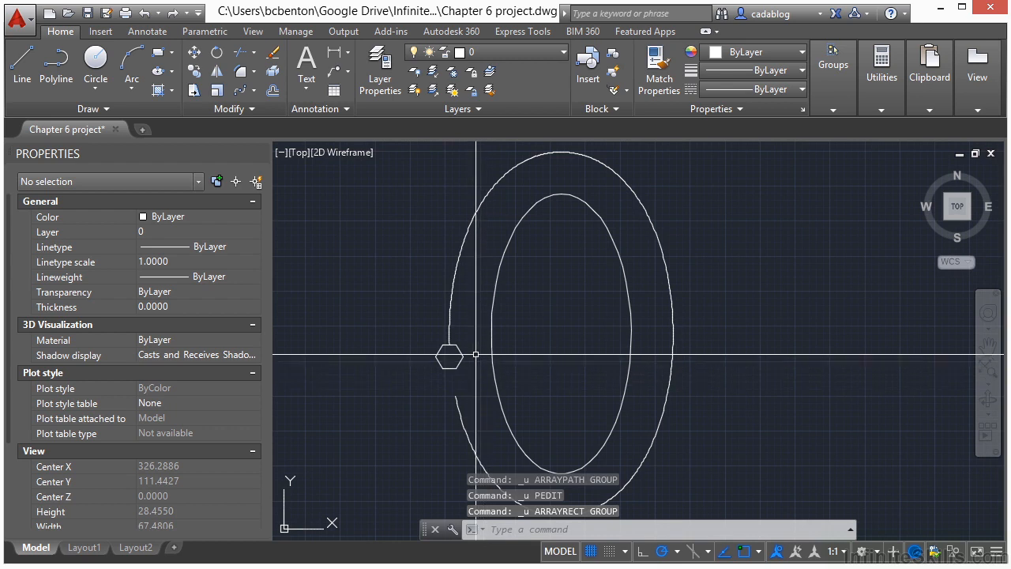
Inspect the upper-left segment of the outer curve to check its object type and where it ends, and clear the selection.
scroll(463, 296, "down", 2)
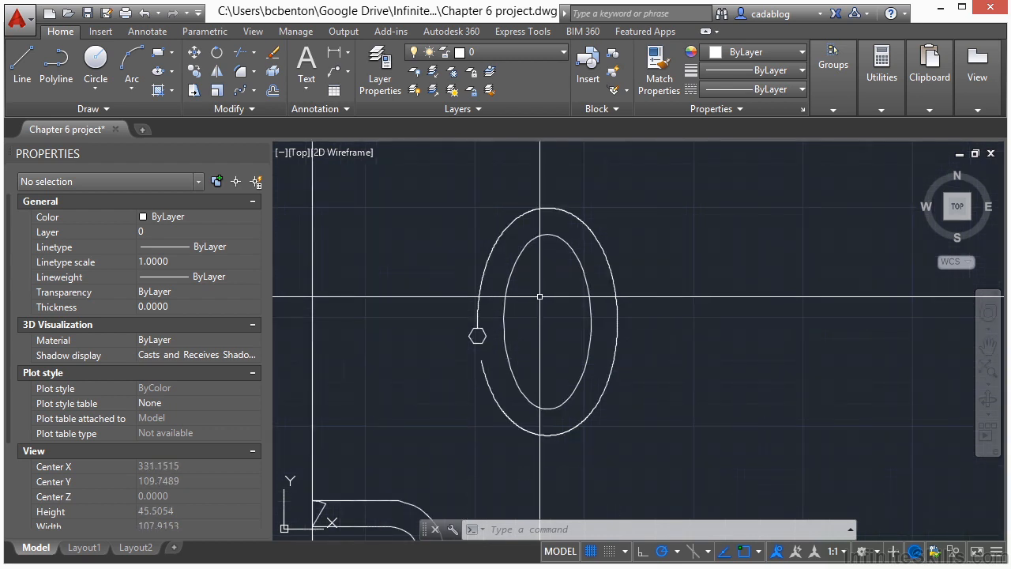
left_click(484, 271)
scroll(524, 208, "up", 5)
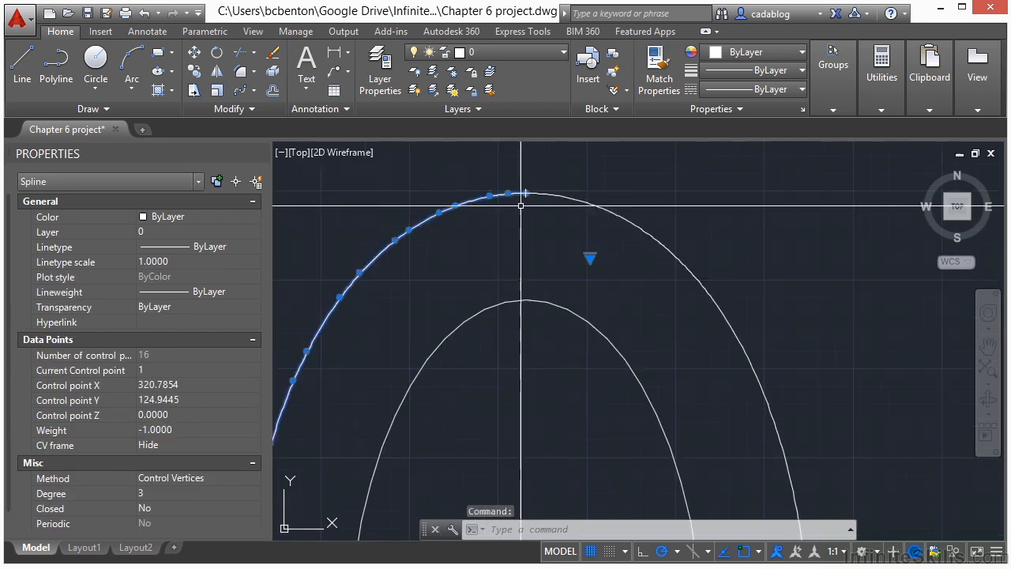
scroll(561, 215, "down", 3)
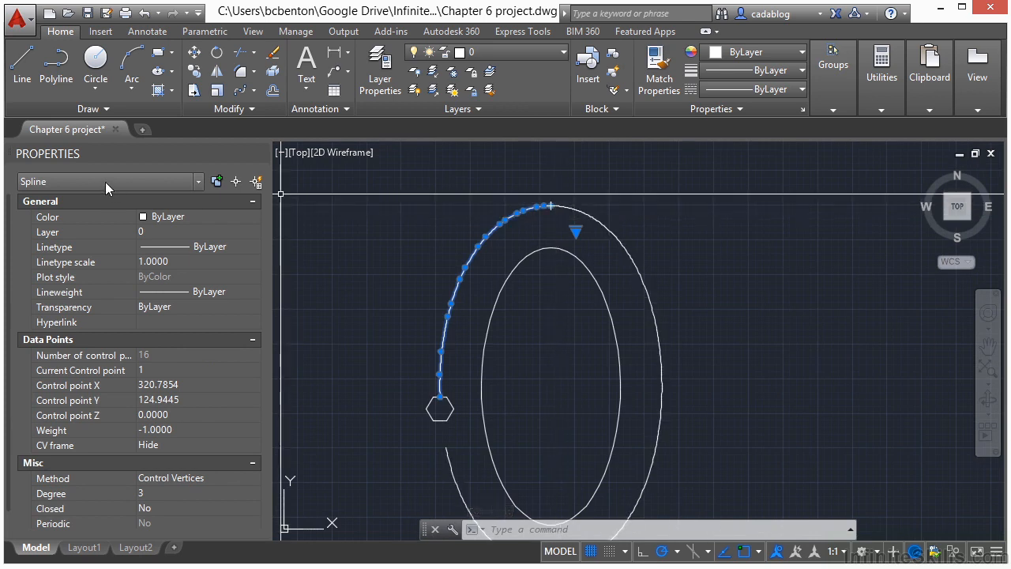
key("Escape")
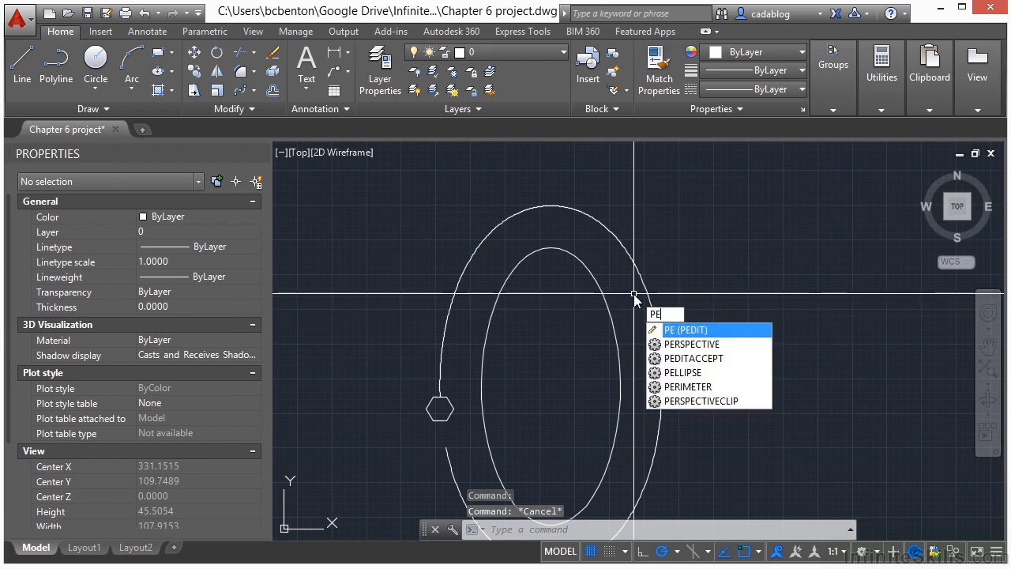
Use Polyline Edit with the Multiple option to convert both spline segments of the outer curve to polylines with a precision of 10.
key("Return")
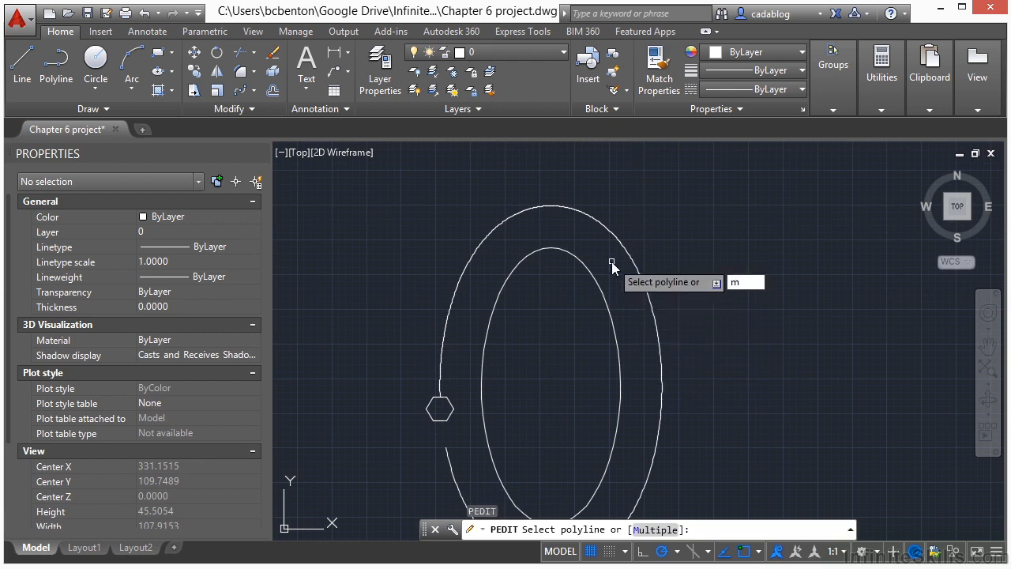
key("Return")
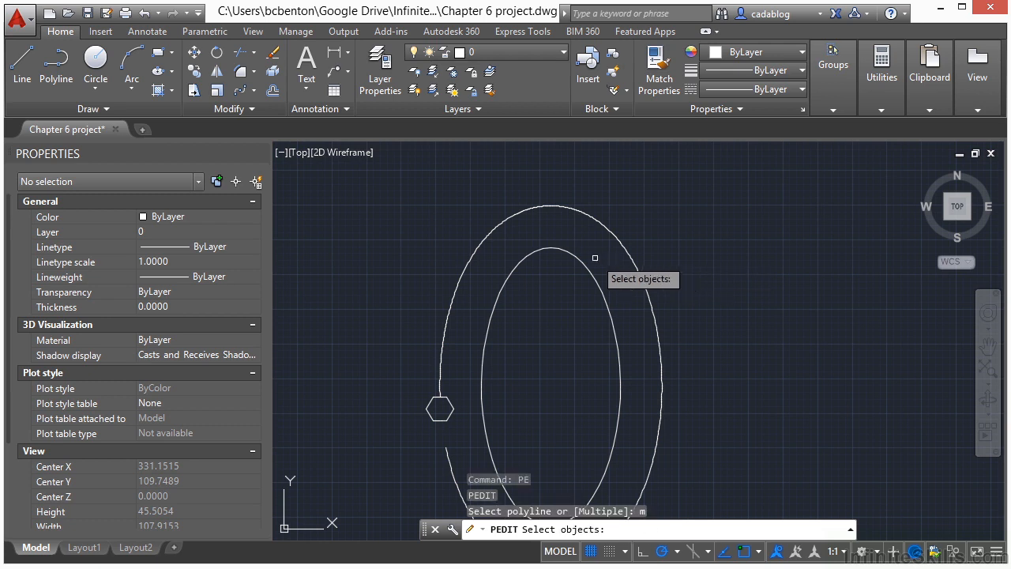
left_click(591, 215)
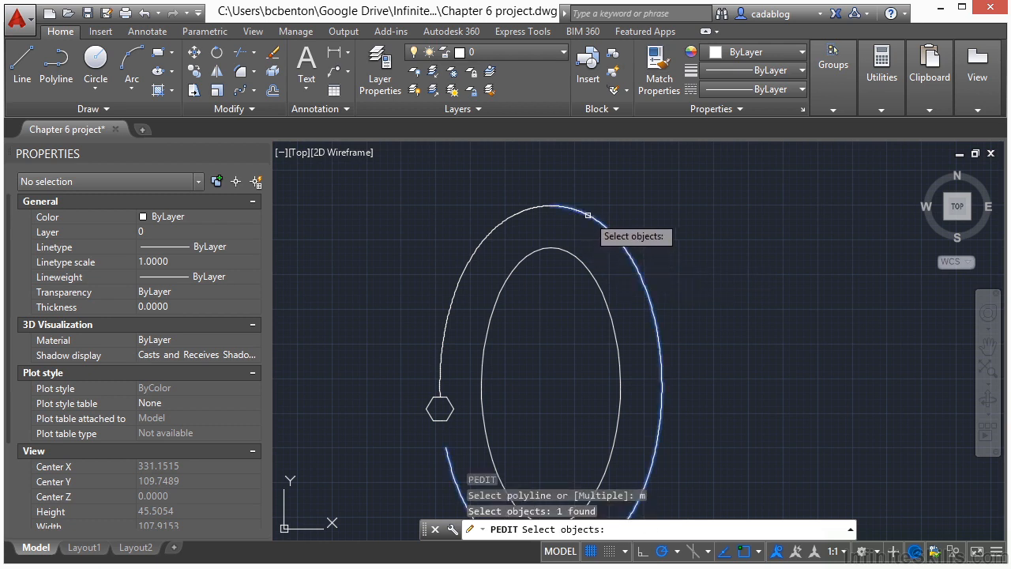
left_click(588, 207)
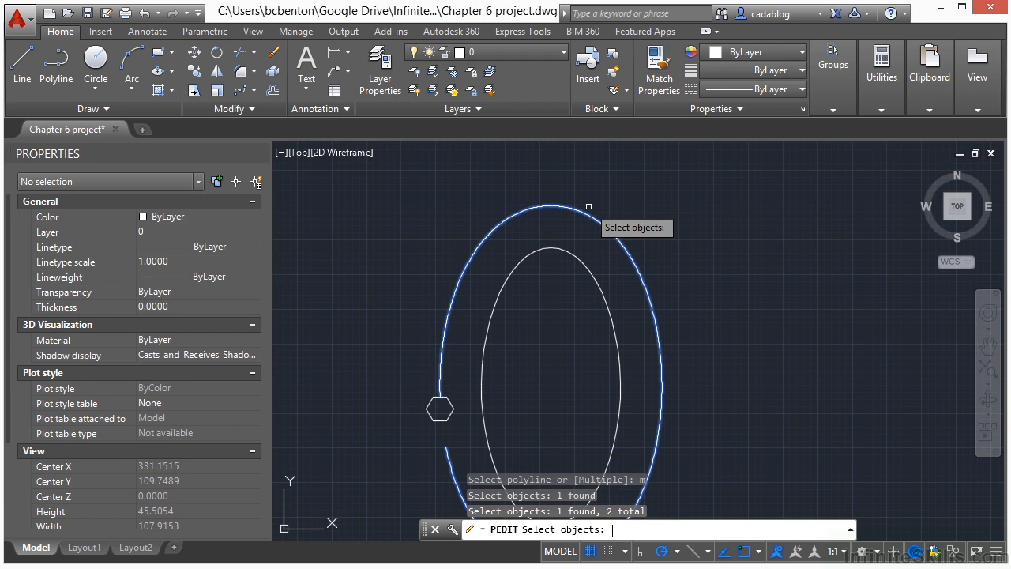
key("Return")
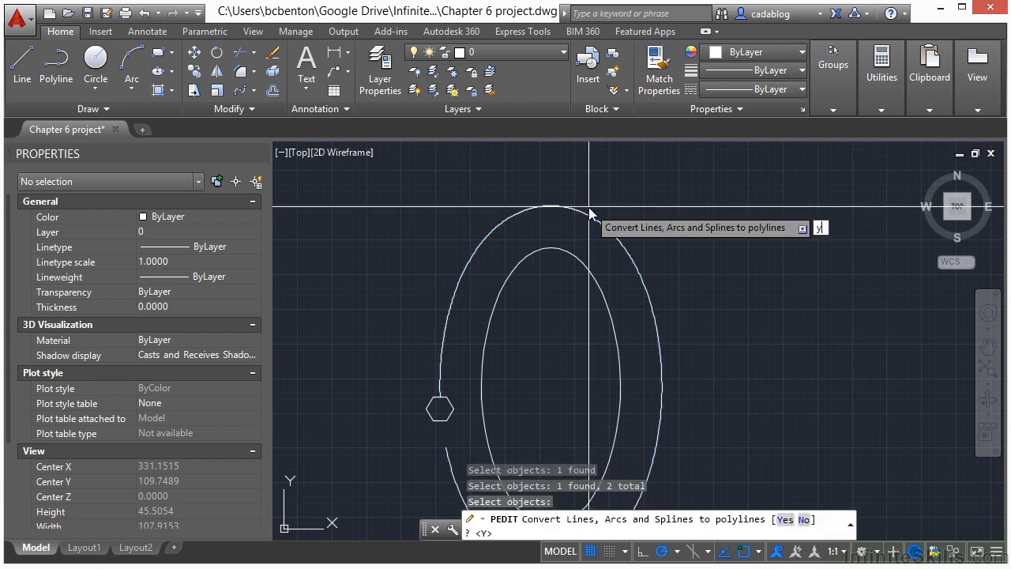
key("Return")
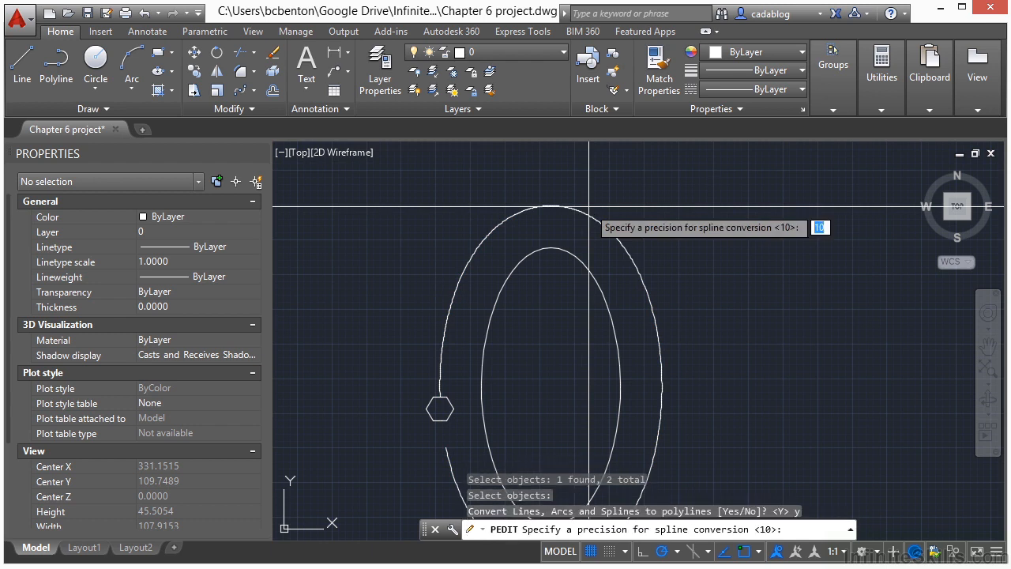
key("Return")
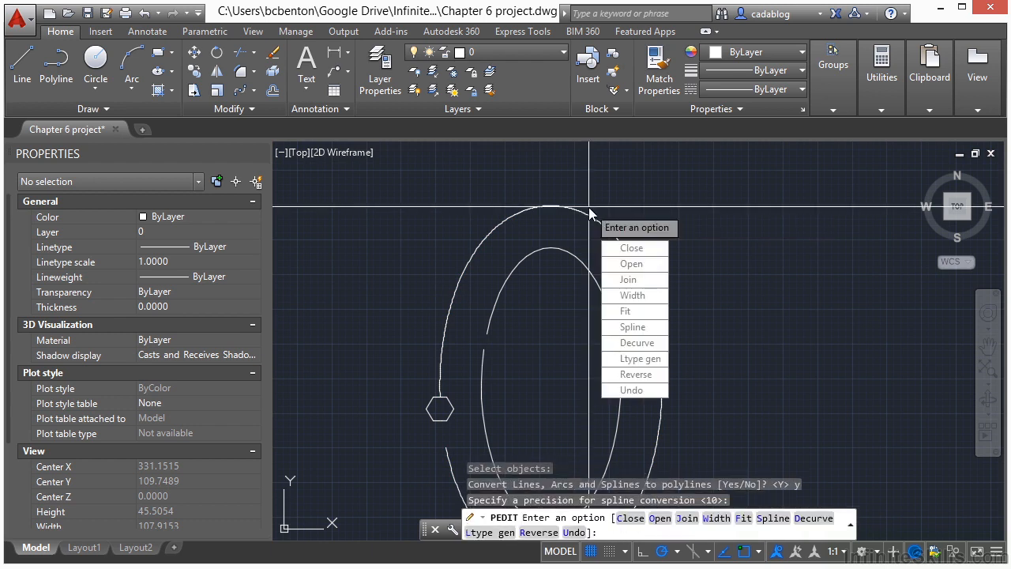
Join the converted outer curve segments with a fuzz distance of 0.0000 and finish the polyline edit.
key("Return")
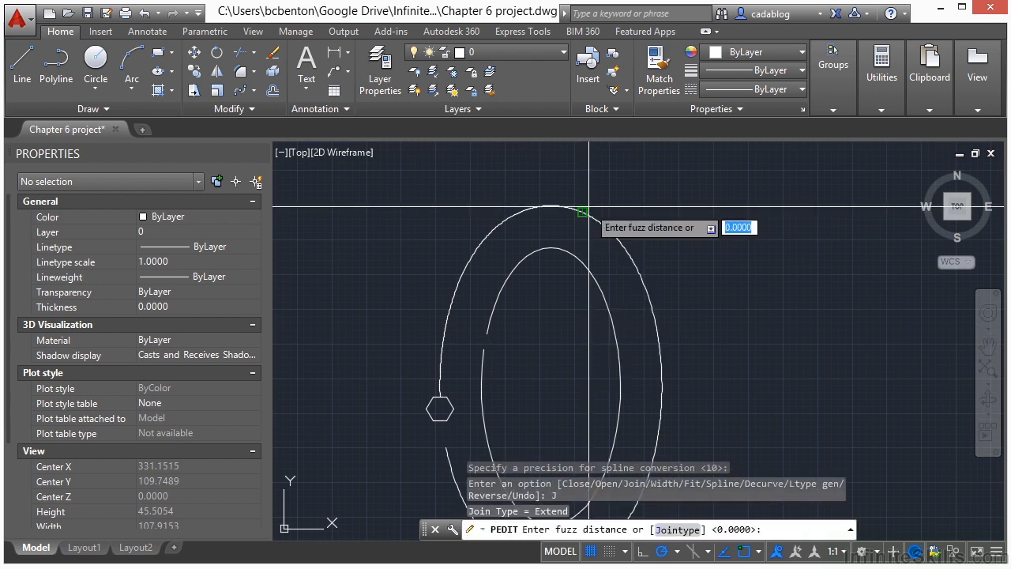
key("Return")
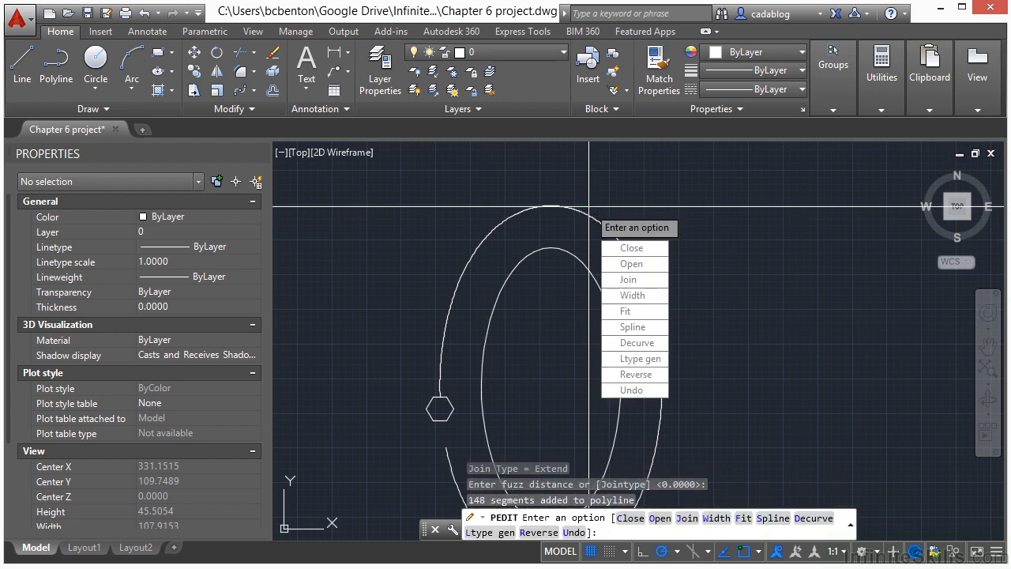
key("Return")
Inspect the outer curve's object type and vertices to check that it is one continuous polyline, and clear the selection.
left_click(553, 207)
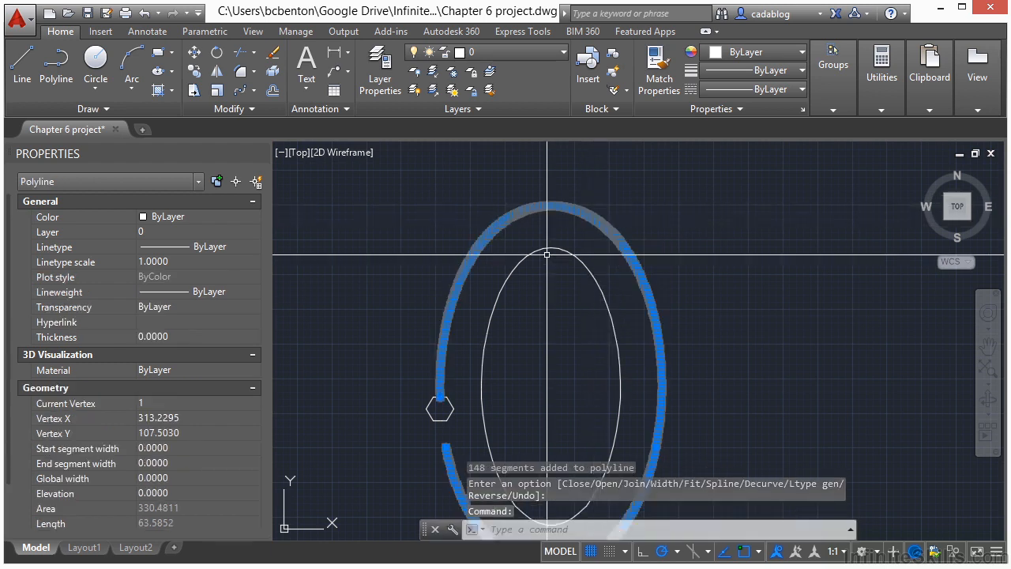
scroll(511, 260, "down", 2)
scroll(442, 371, "up", 6)
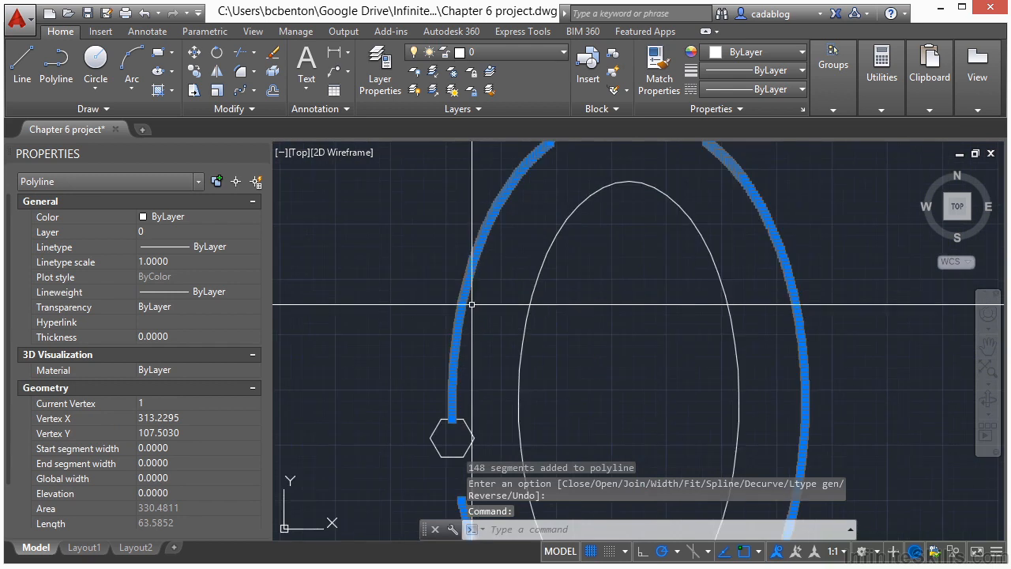
scroll(508, 372, "up", 3)
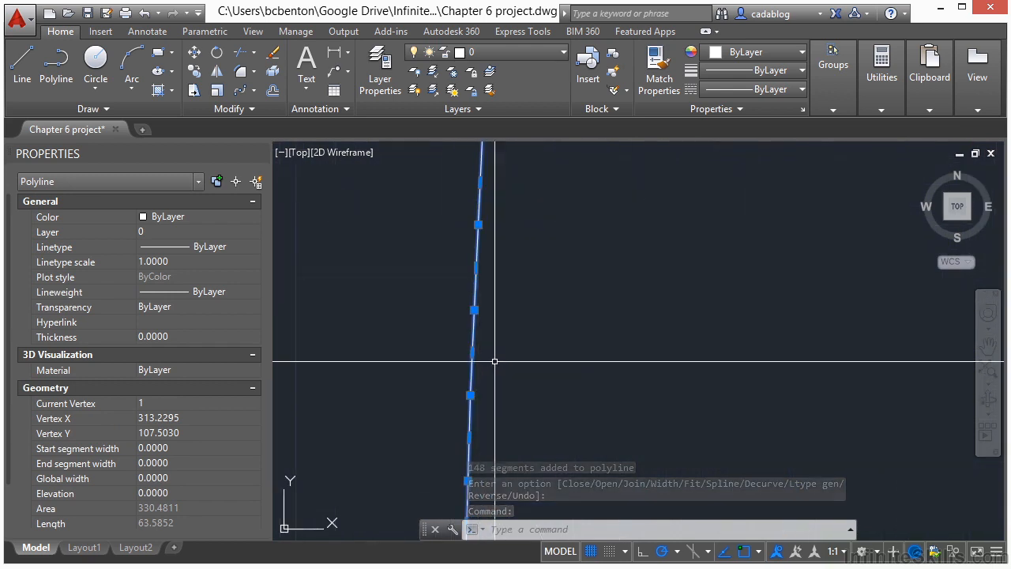
scroll(542, 298, "down", 6)
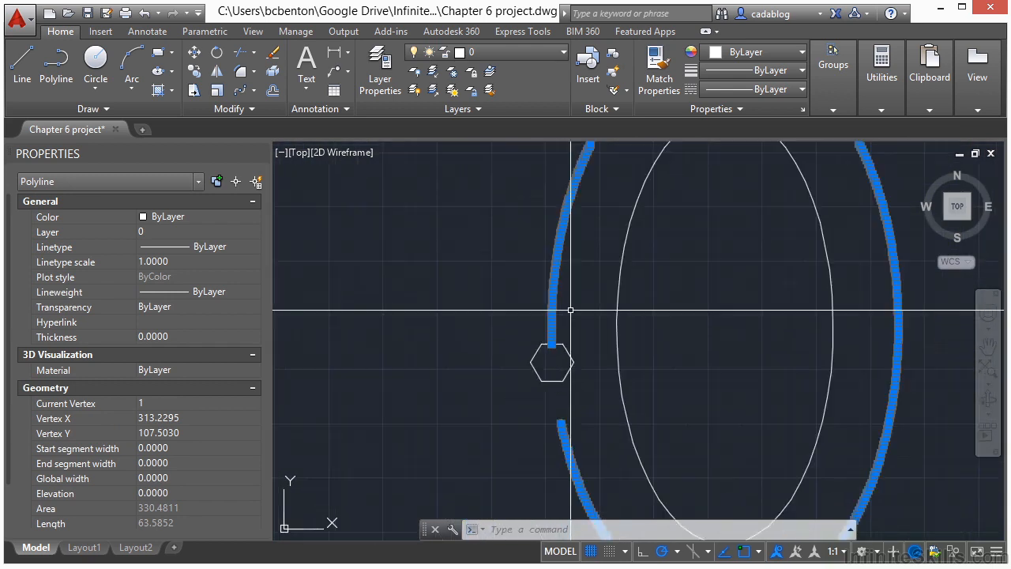
key("Escape")
Create a Path Array of the hexagon using the outer polyline as the path curve.
scroll(581, 290, "down", 2)
scroll(542, 277, "down", 2)
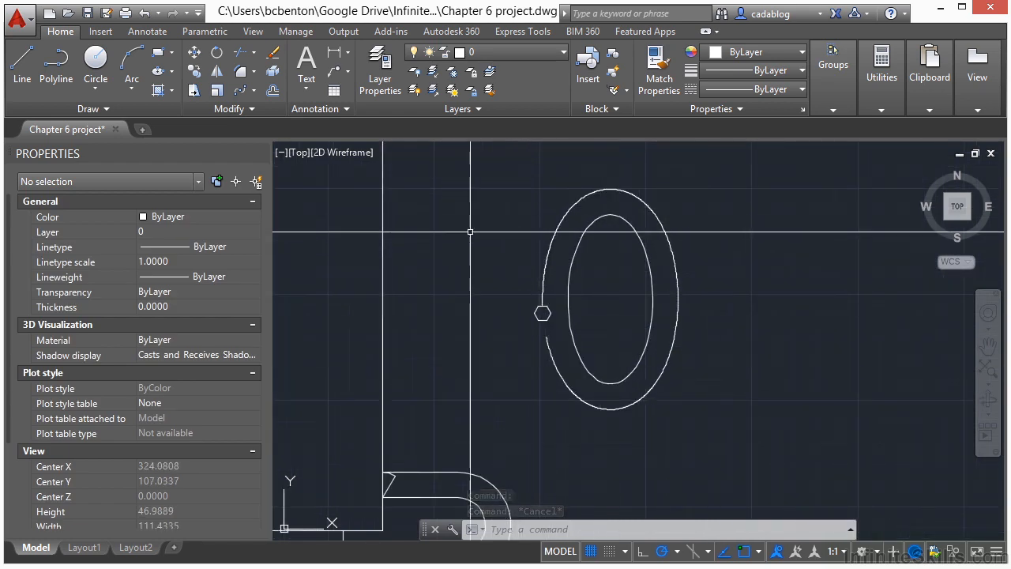
left_click(256, 91)
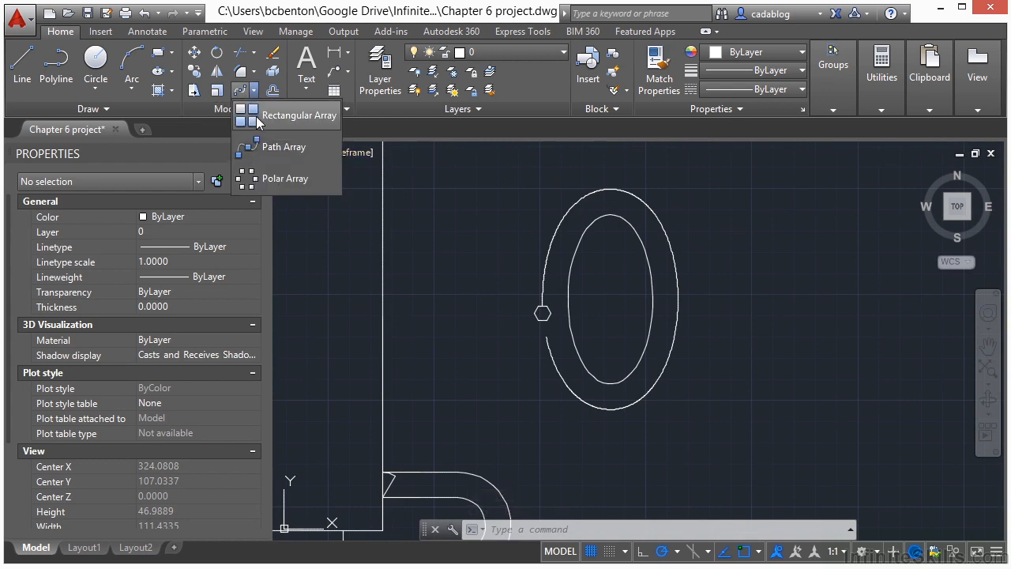
left_click(283, 148)
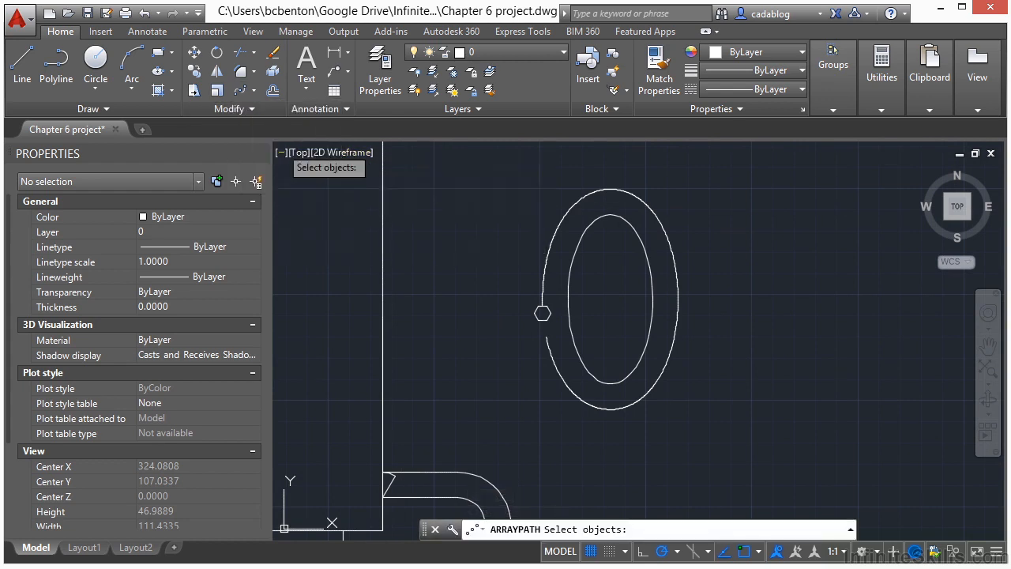
left_click(543, 313)
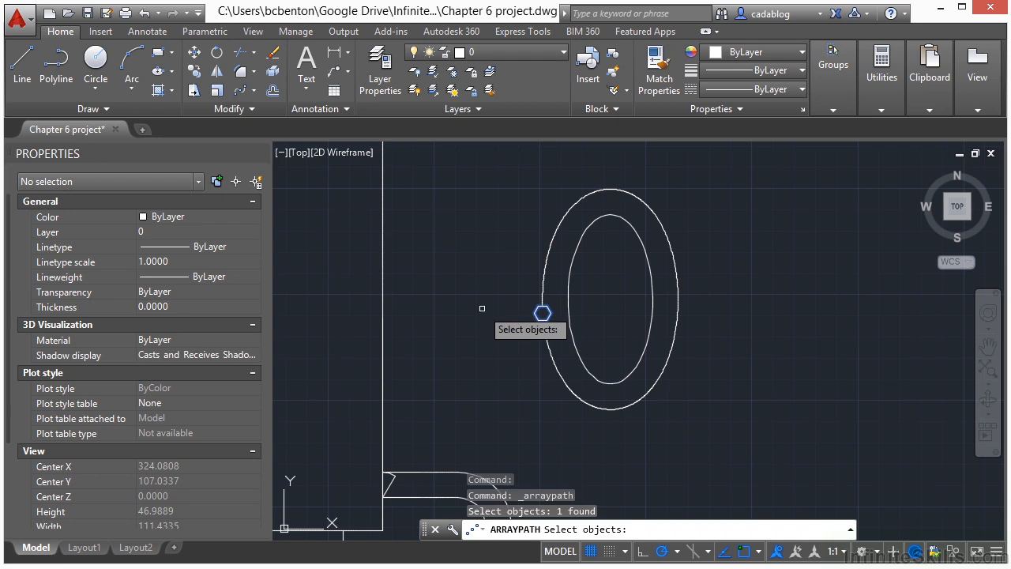
key("Return")
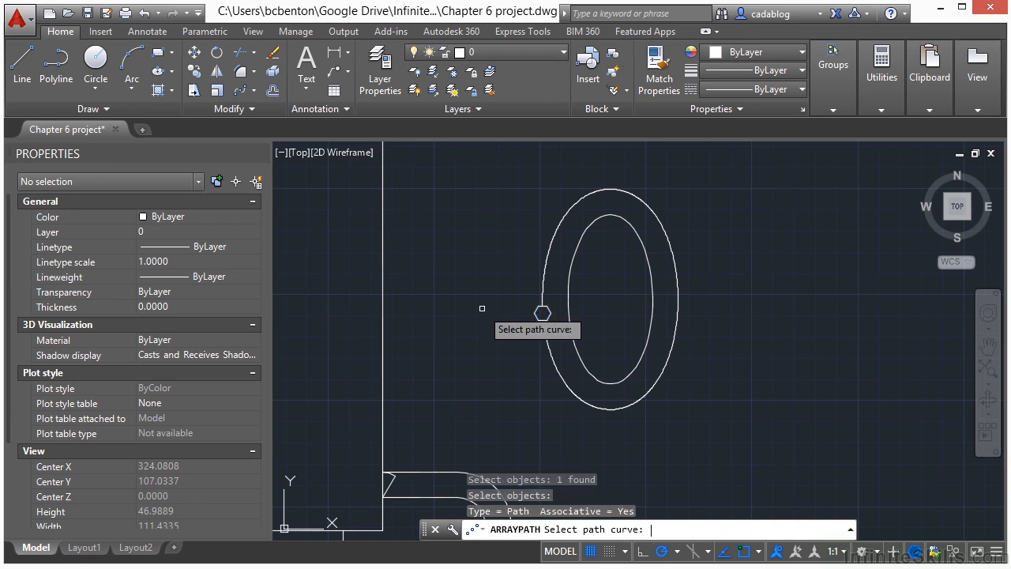
left_click(542, 282)
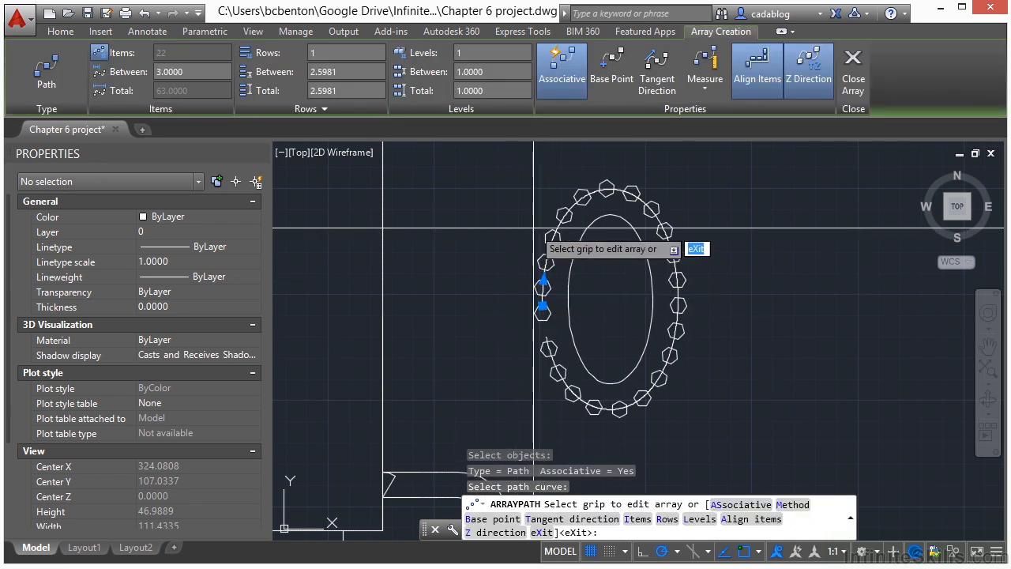
Examine the hexagons along the path and compare their orientation with Align Items turned off and back on.
scroll(583, 279, "up", 2)
middle_click_drag(598, 293, 528, 250)
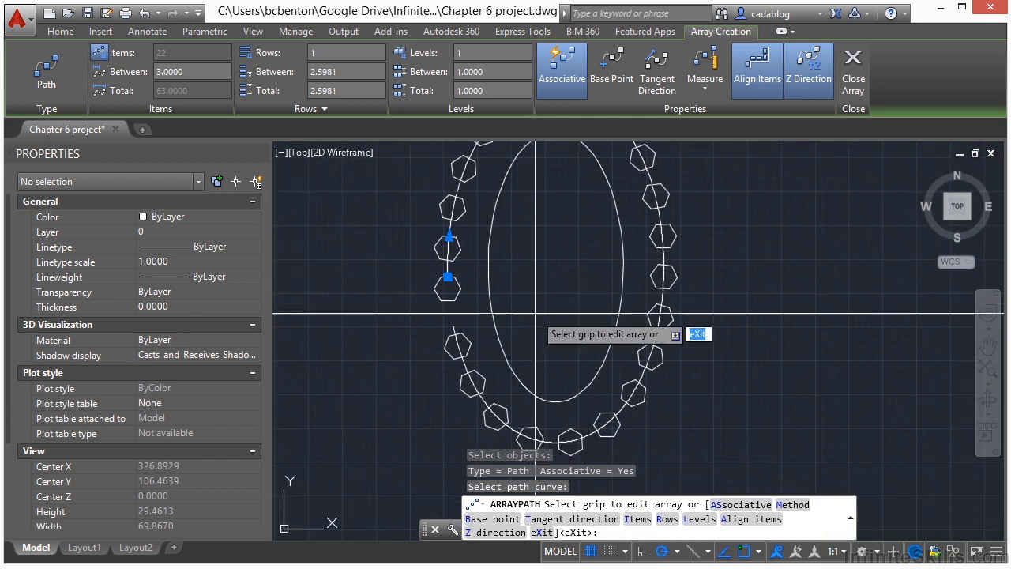
scroll(527, 310, "down", 2)
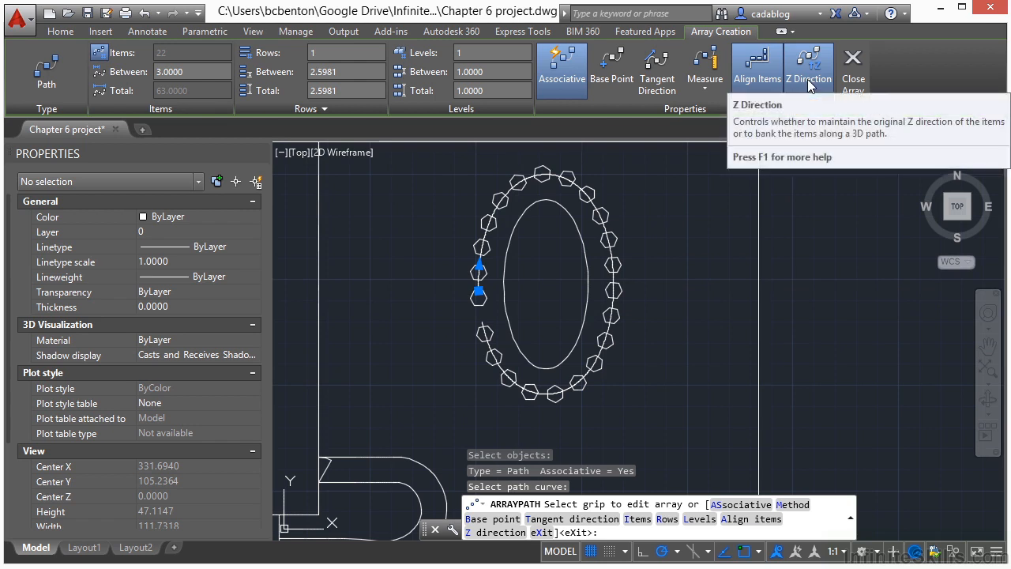
left_click(751, 83)
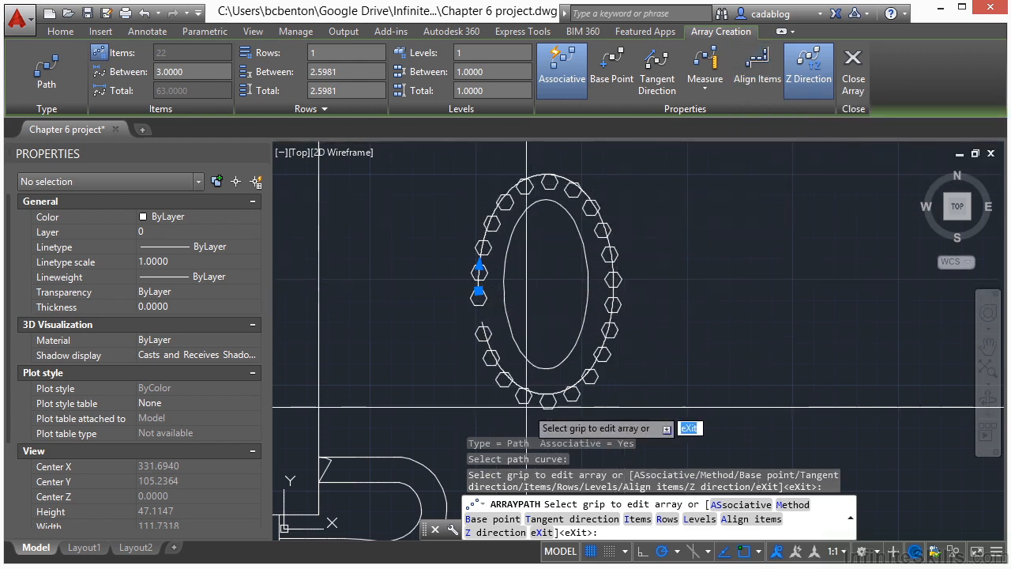
left_click(744, 90)
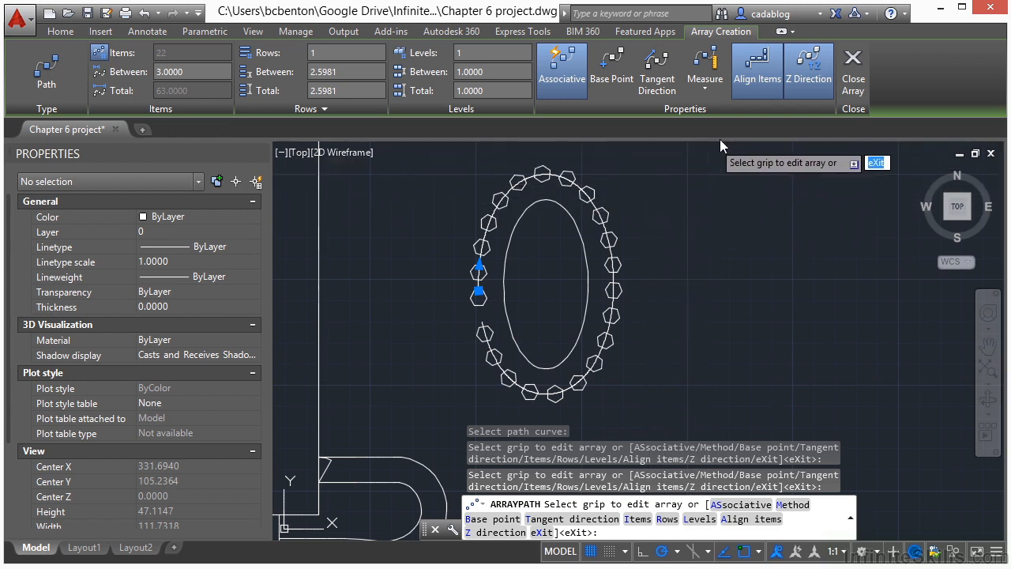
Finish editing the path array and erase the outer polyline that the hexagons follow around the ellipse.
left_click(848, 93)
scroll(494, 350, "up", 4)
left_click(457, 338)
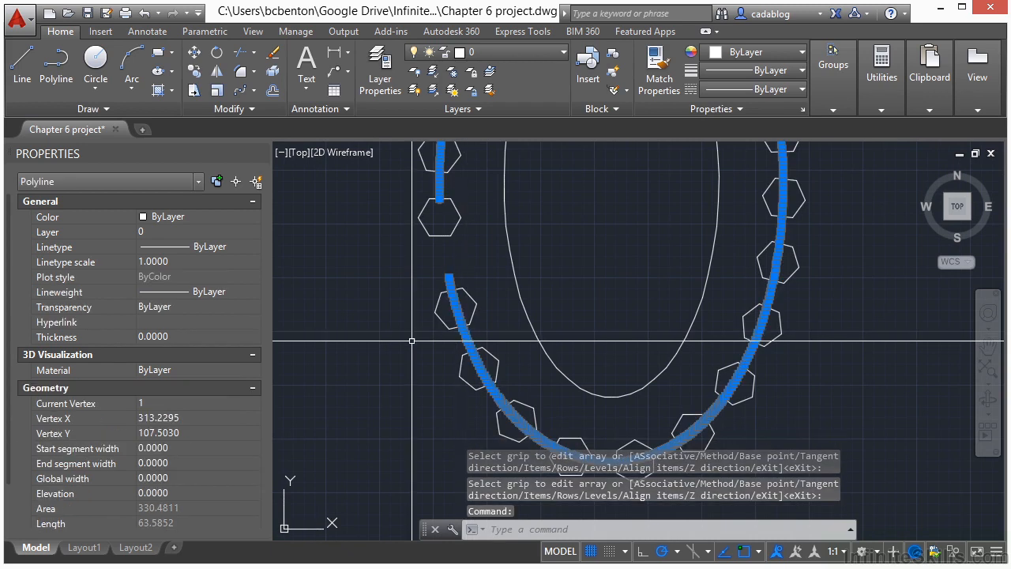
left_click(271, 56)
scroll(606, 268, "down", 6)
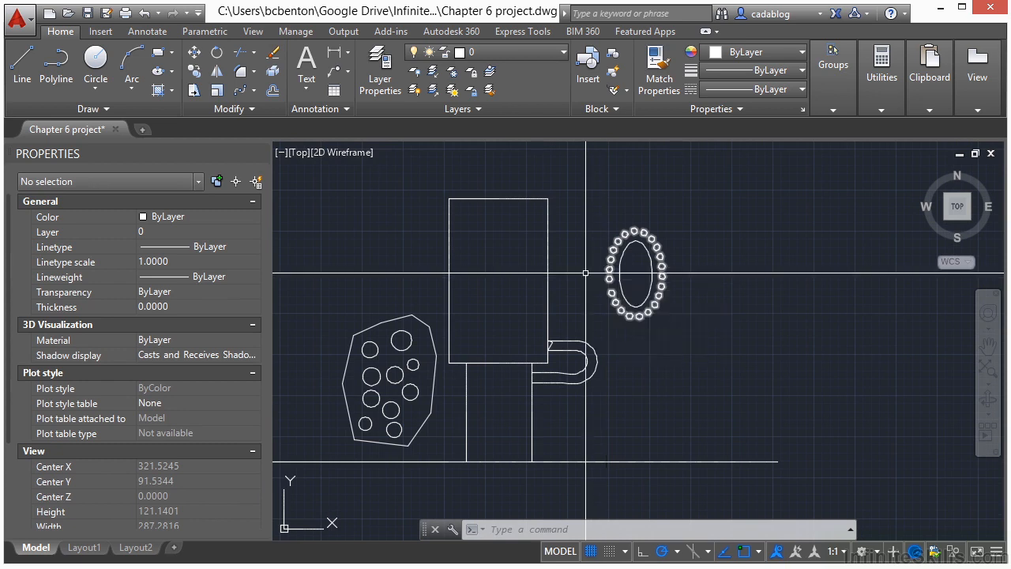
Trim the large rectangle's right edge between the two curved handle lines, using the handle lines and their end segments as cutting edges.
scroll(521, 331, "up", 6)
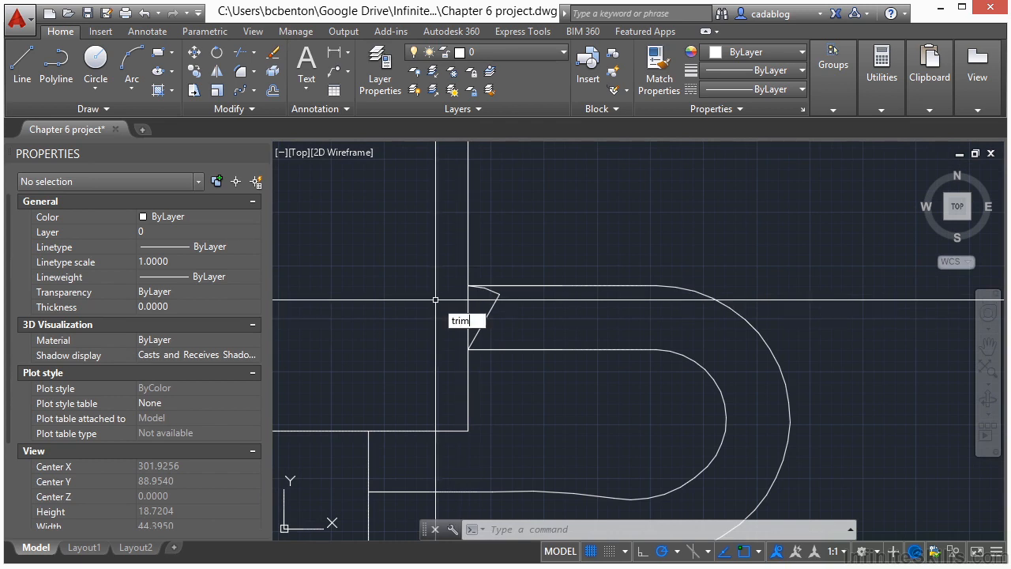
key("Return")
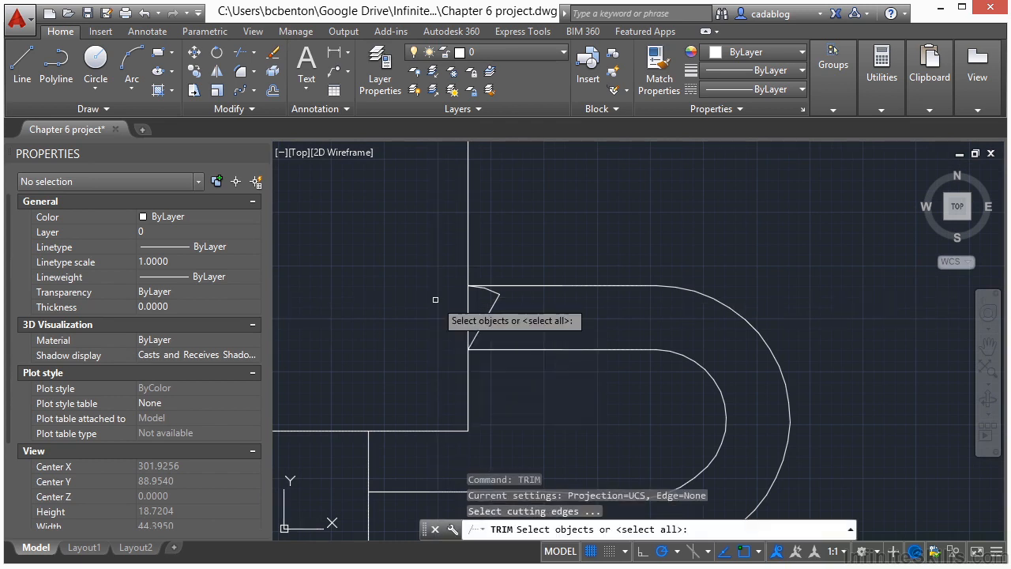
left_click(484, 320)
scroll(485, 297, "up", 2)
left_click(528, 251)
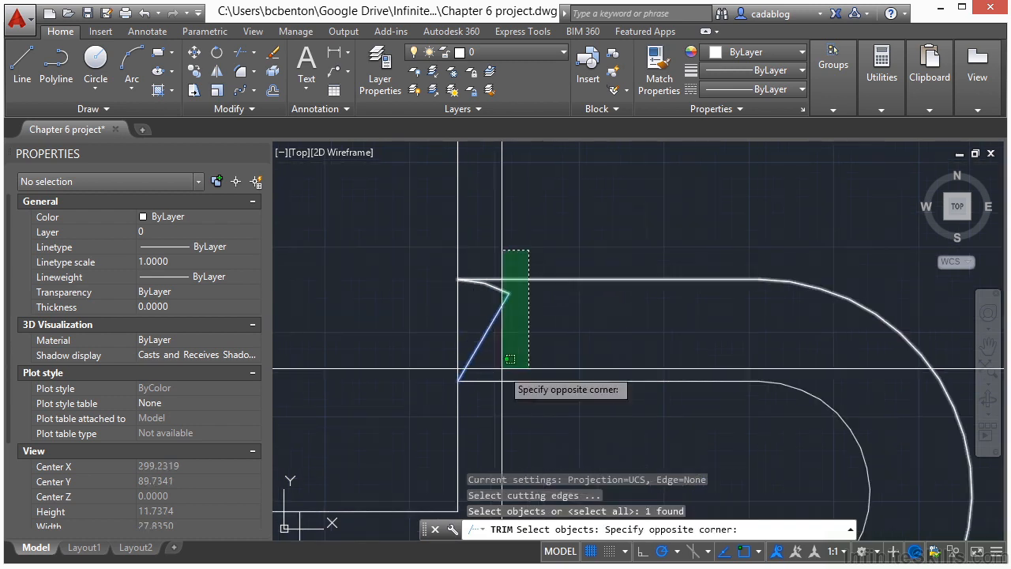
left_click(484, 412)
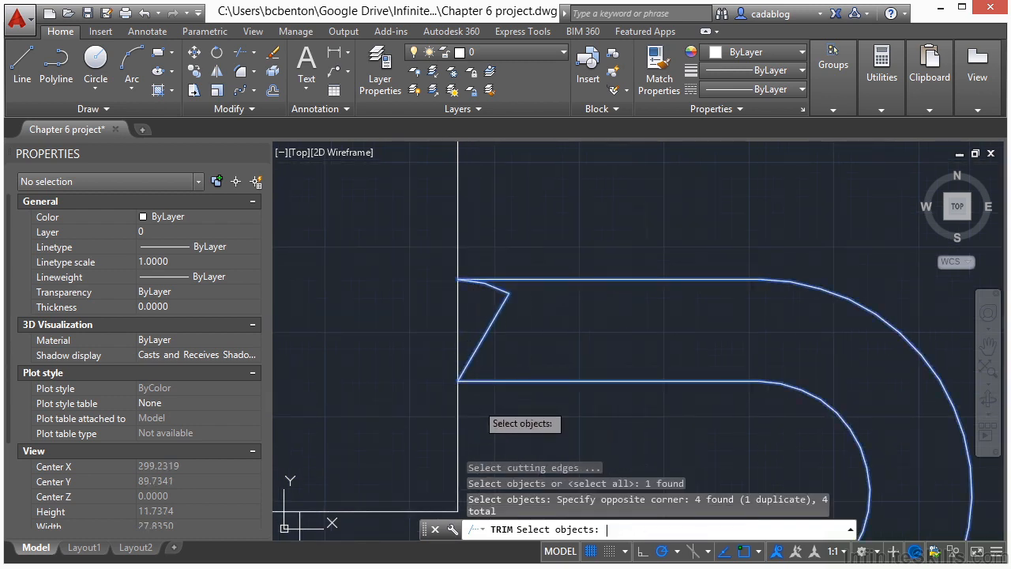
key("Return")
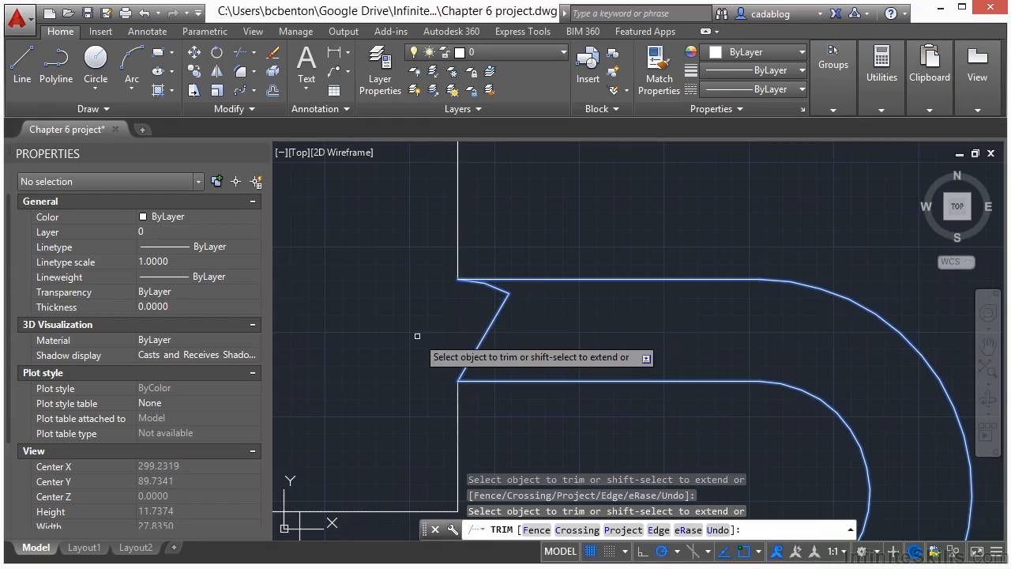
key("Return")
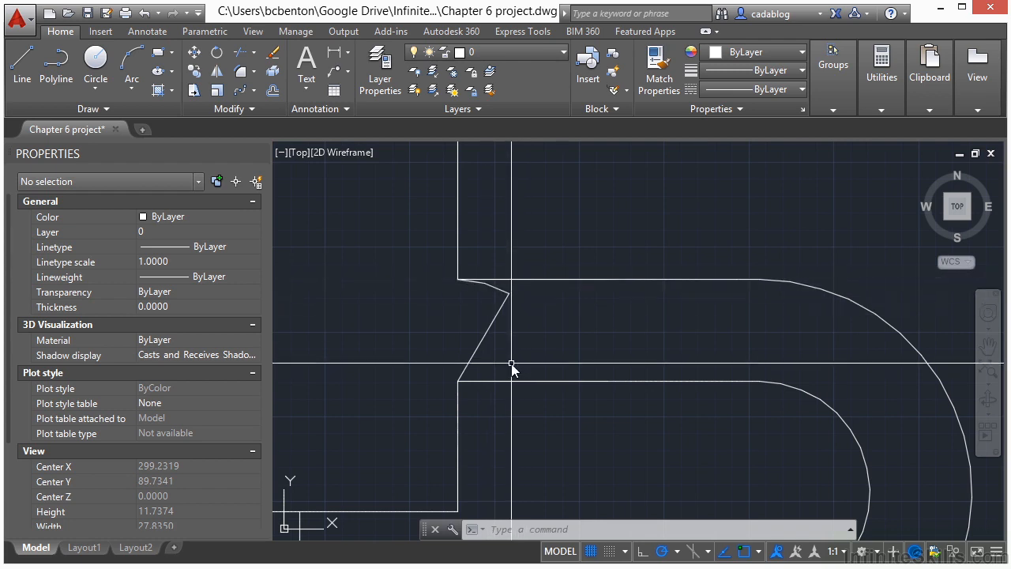
type("tr")
key("Return")
left_click(536, 236)
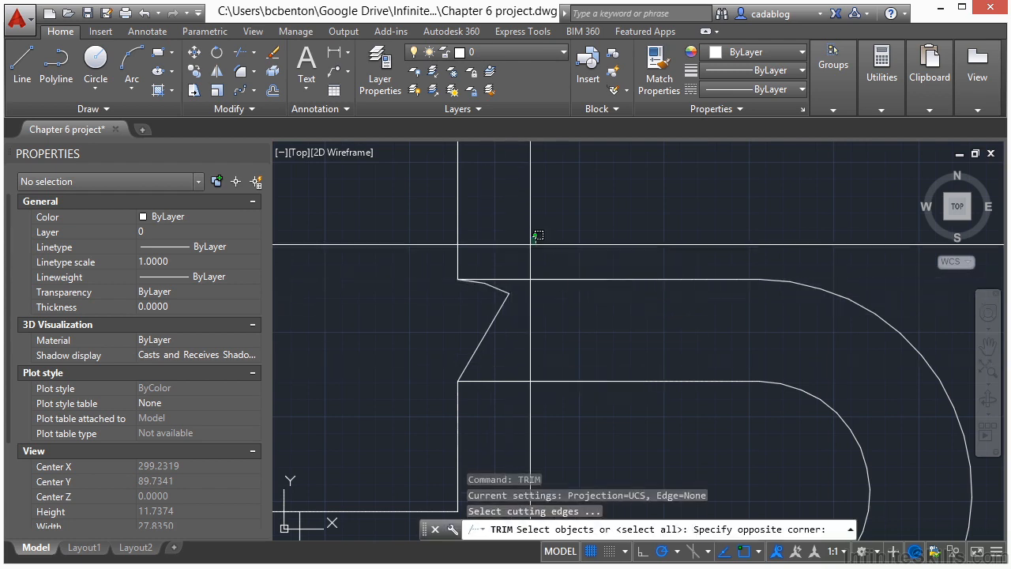
left_click(493, 393)
key("Escape")
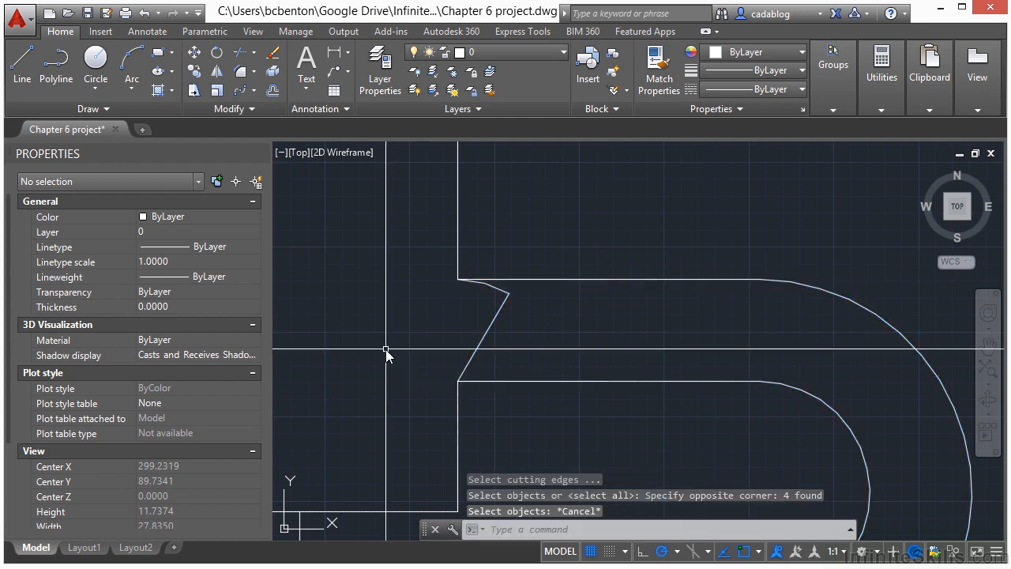
key("Return")
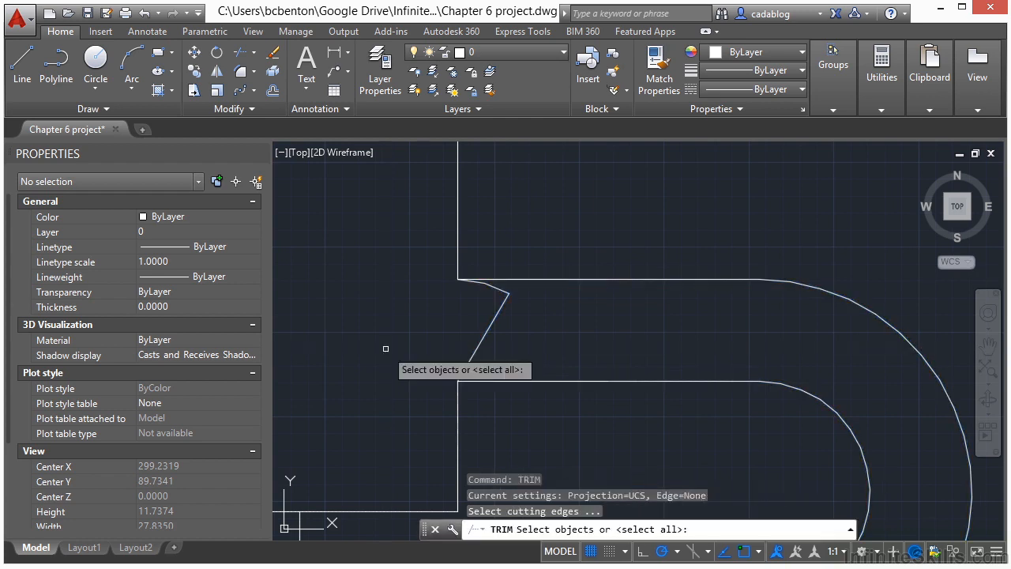
left_click(546, 281)
left_click(540, 379)
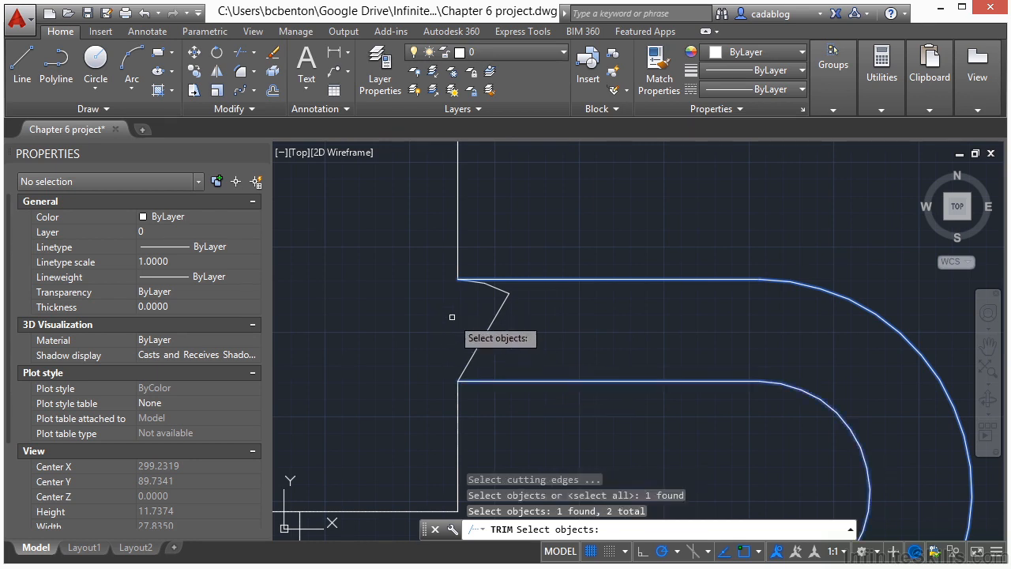
key("Escape")
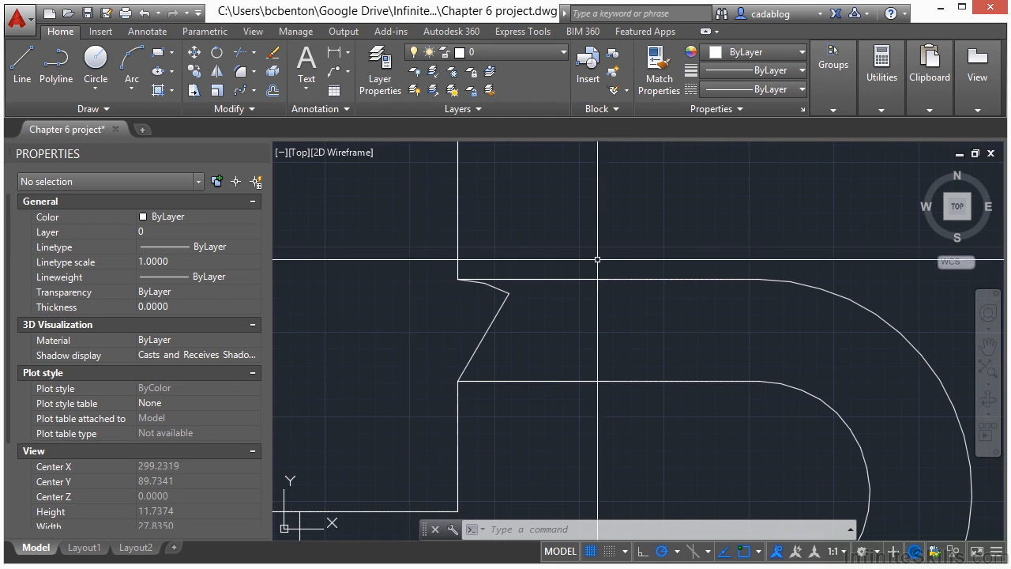
Erase all the circles inside the irregular polygon.
scroll(625, 253, "down", 2)
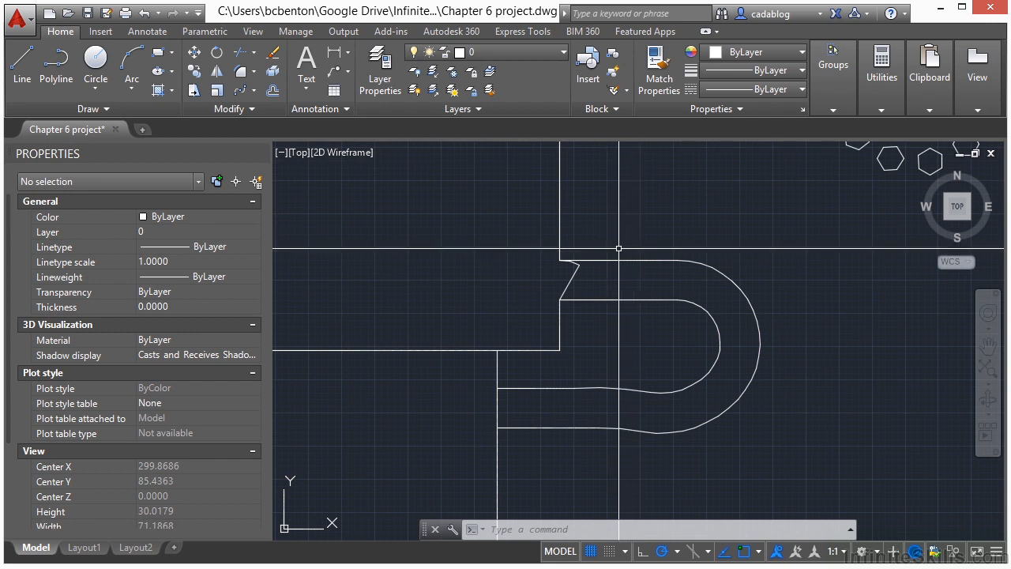
scroll(617, 256, "down", 2)
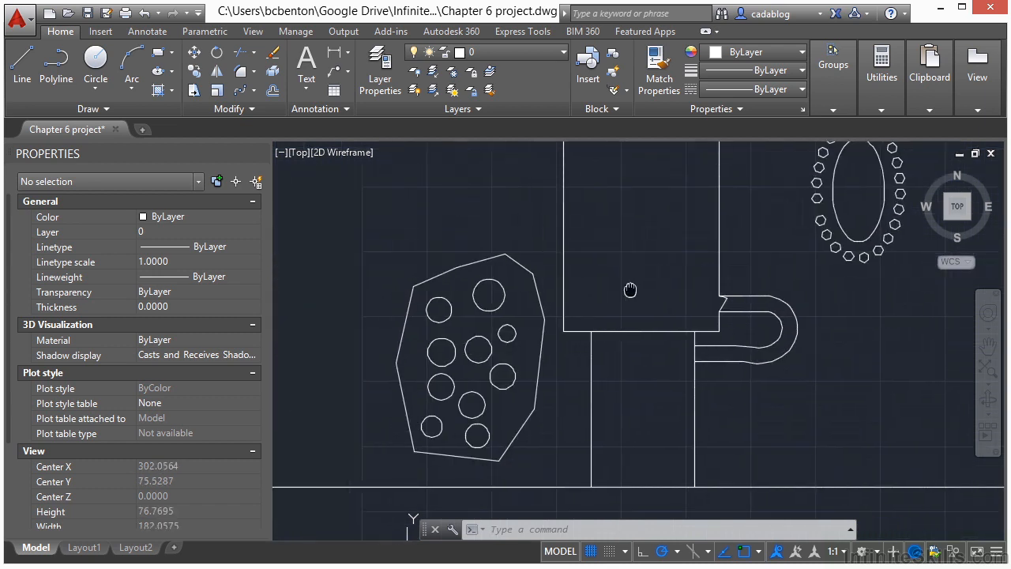
middle_click_drag(455, 368, 472, 340)
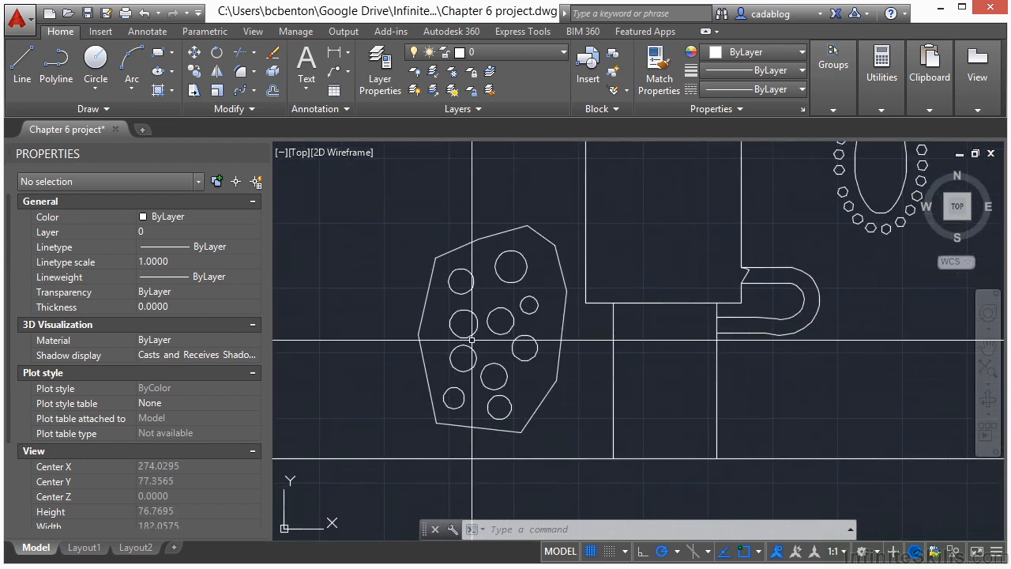
scroll(474, 340, "up", 1)
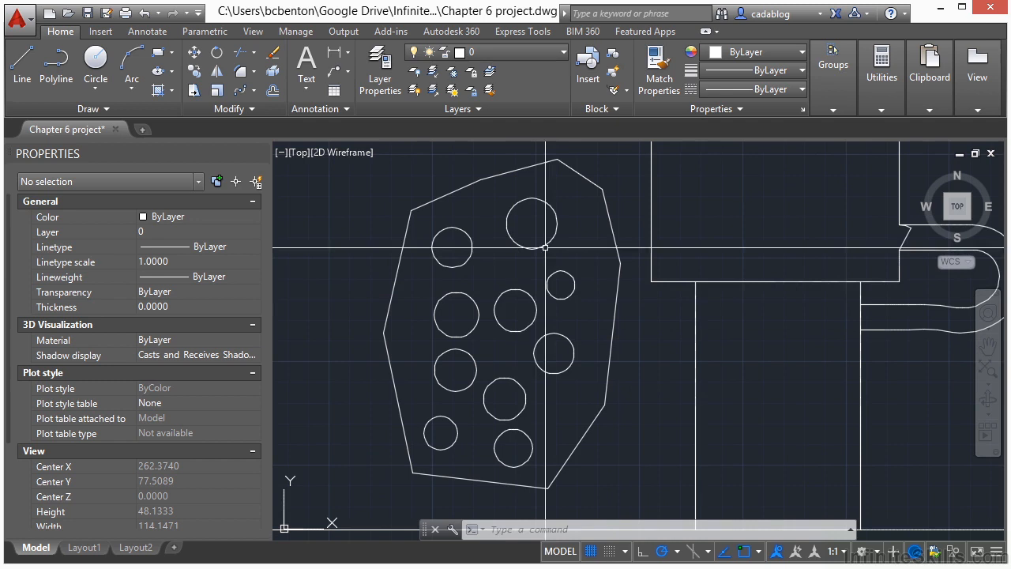
left_click(598, 210)
left_click(428, 429)
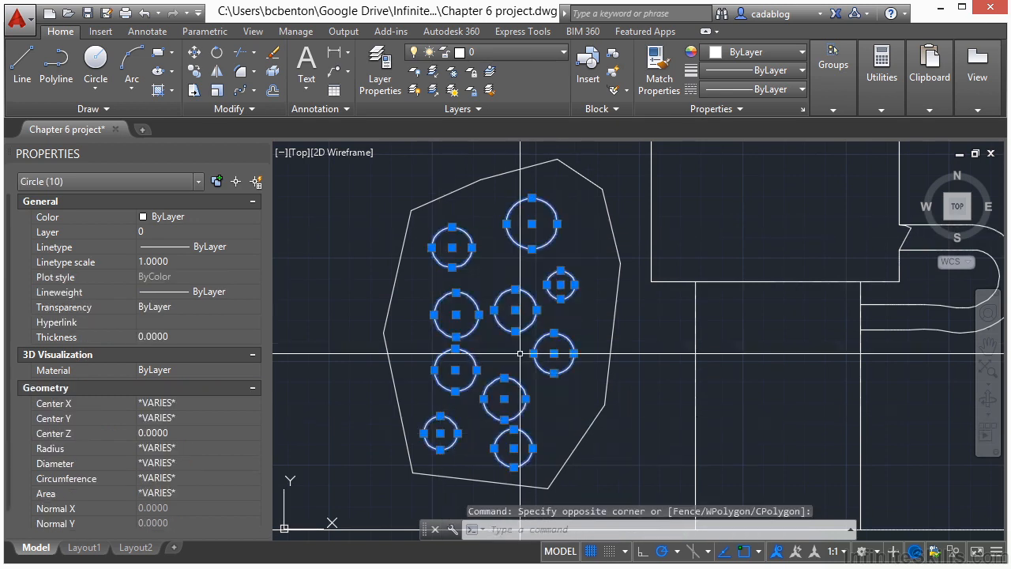
left_click(276, 55)
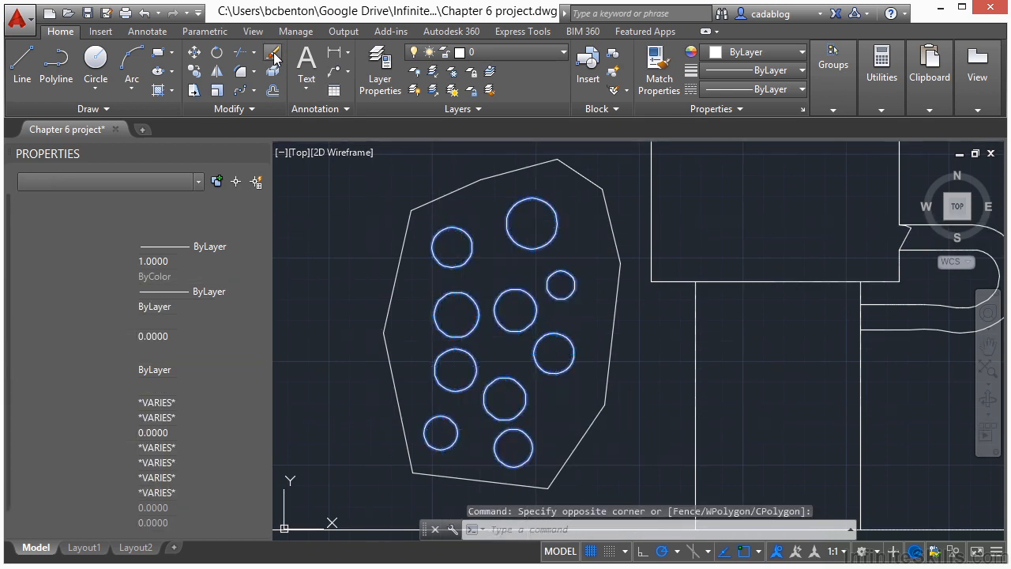
Set the fillet radius to 10 and fillet the irregular polygon's upper-left corner.
left_click(459, 188)
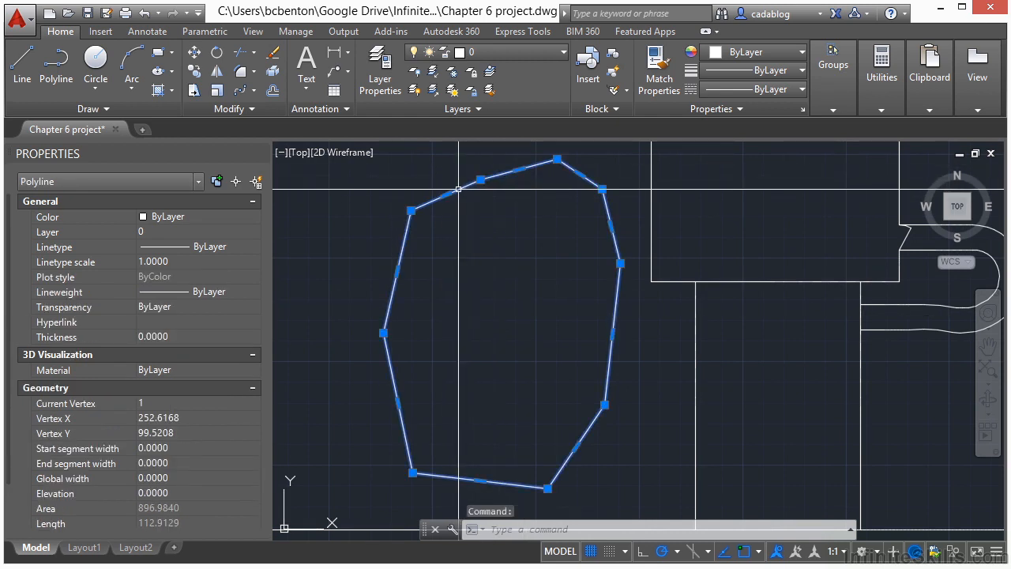
middle_click_drag(450, 213, 512, 232)
key("Escape")
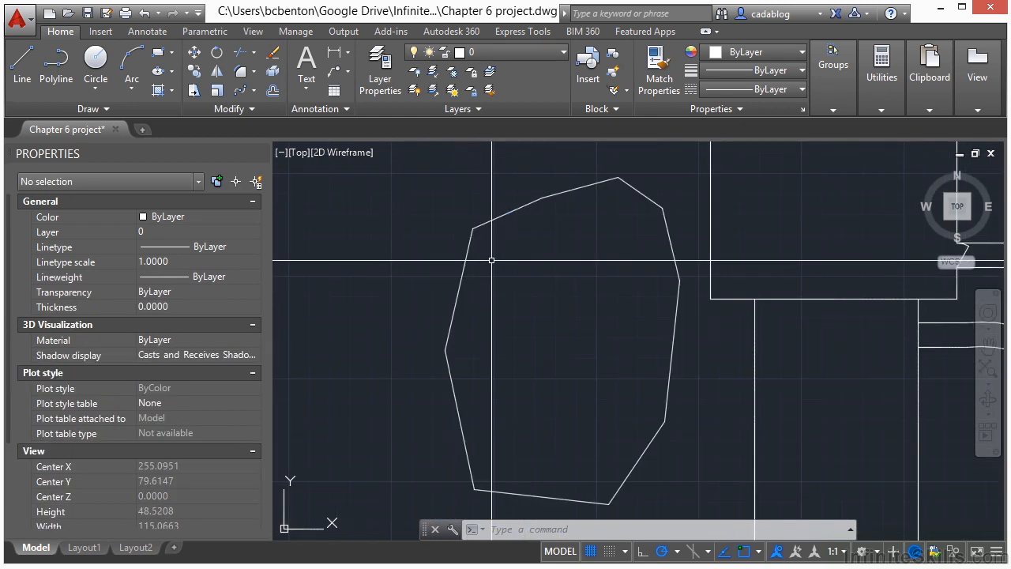
type("f")
key("Return")
type("r")
key("Return")
type("10")
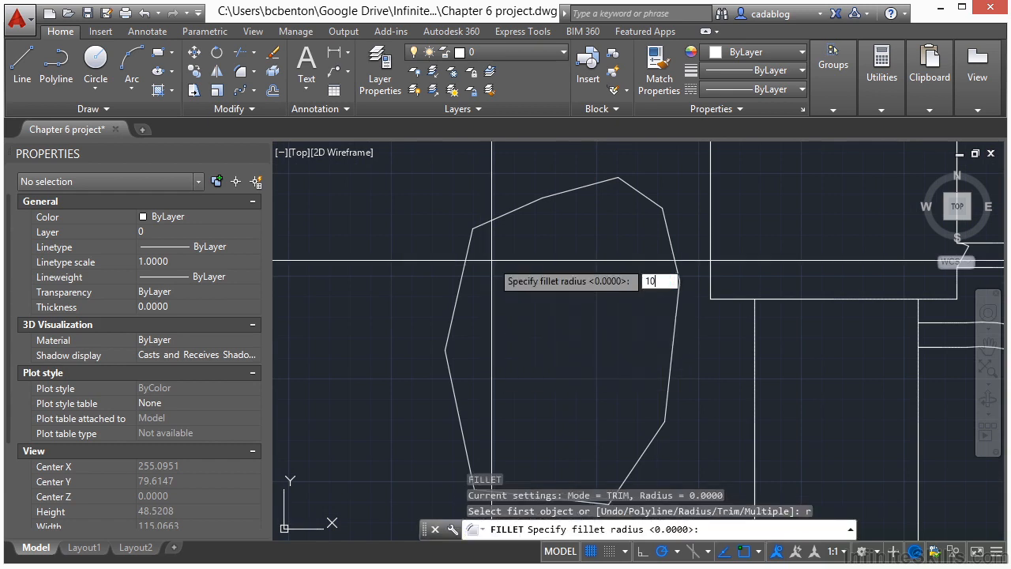
key("Return")
left_click(491, 220)
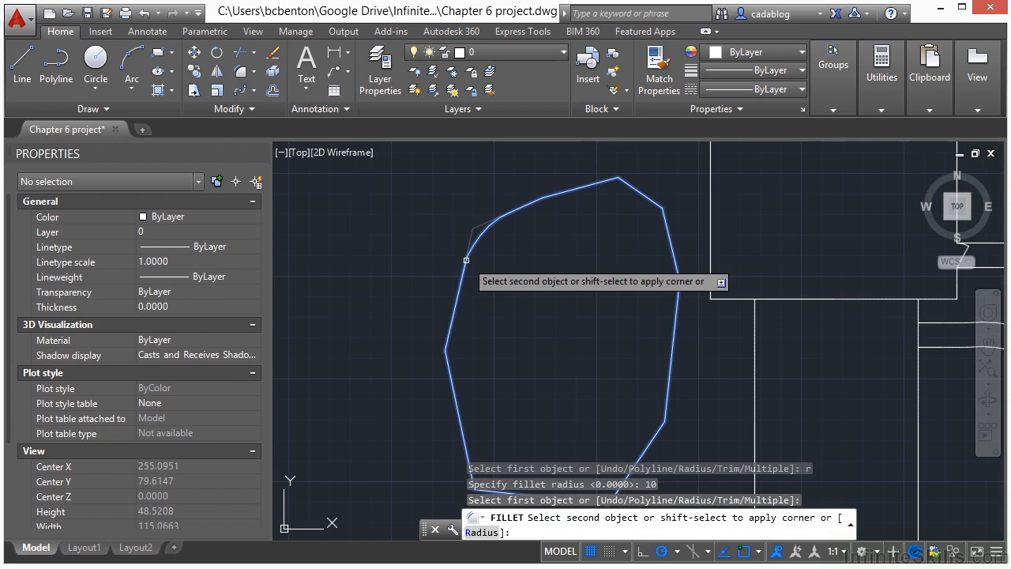
left_click(466, 260)
Fillet the polygon's far-left corner and its topmost corner with the same radius of 10.
key("Return")
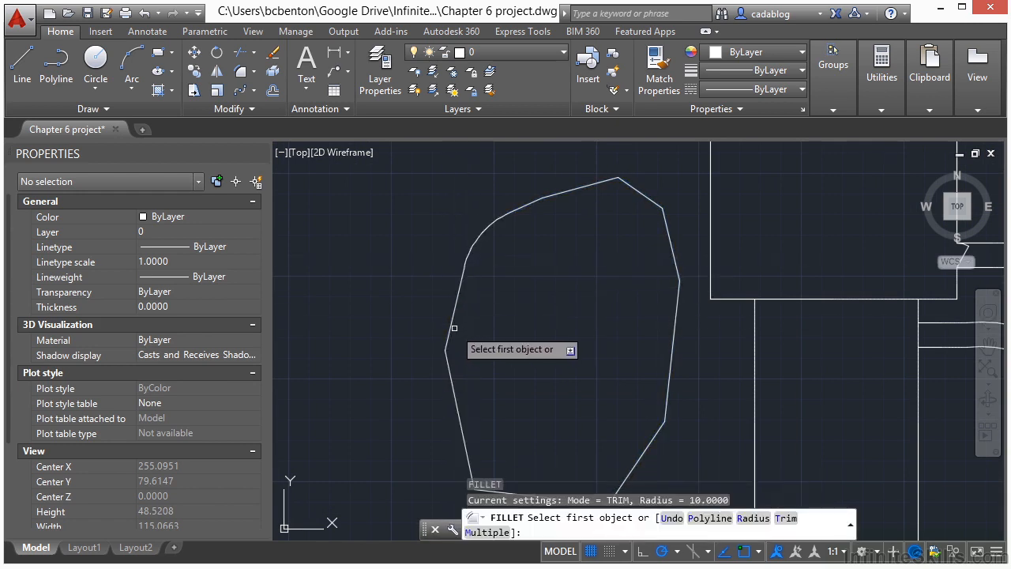
left_click(452, 326)
left_click(453, 382)
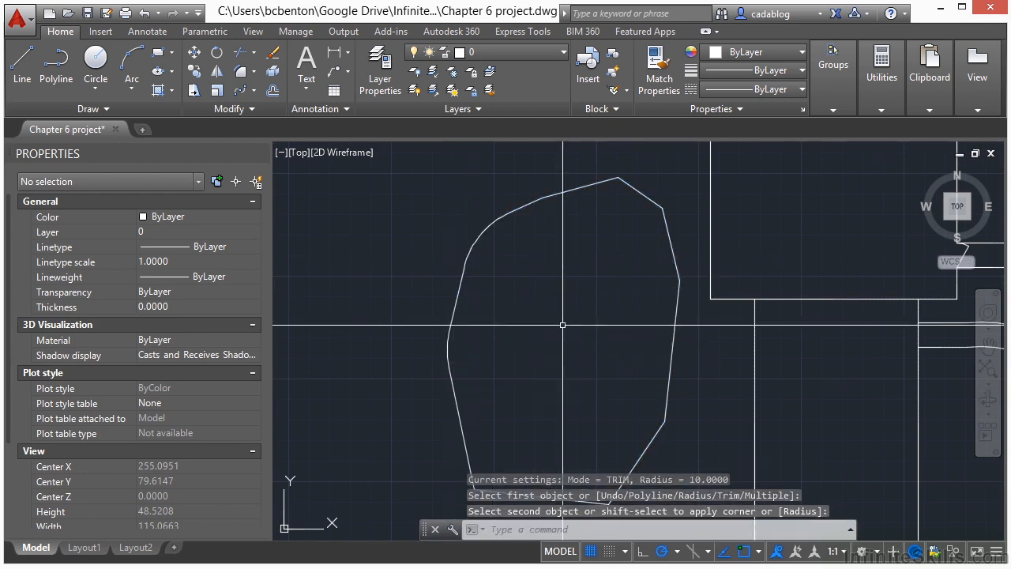
key("Return")
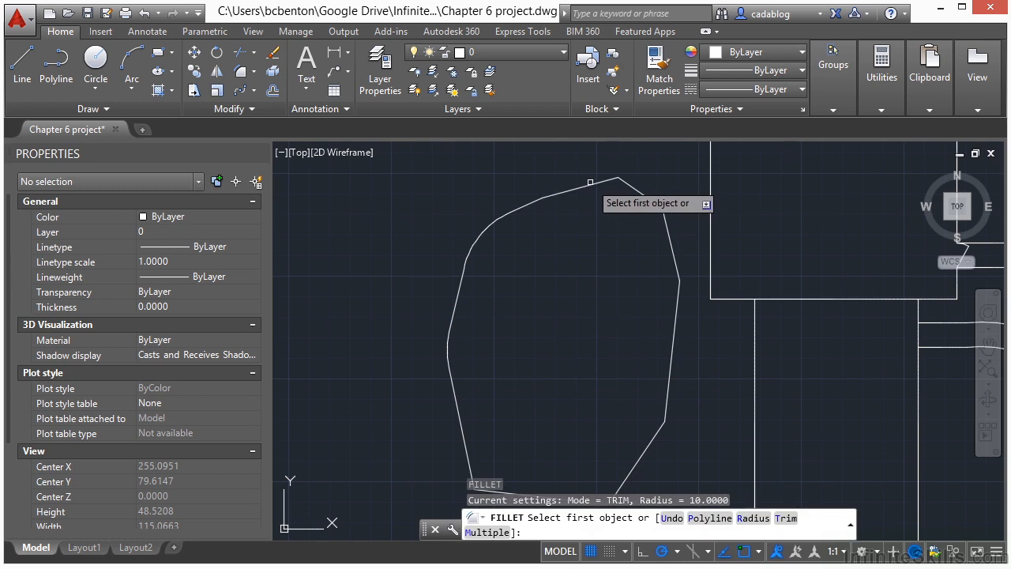
left_click(593, 185)
left_click(634, 208)
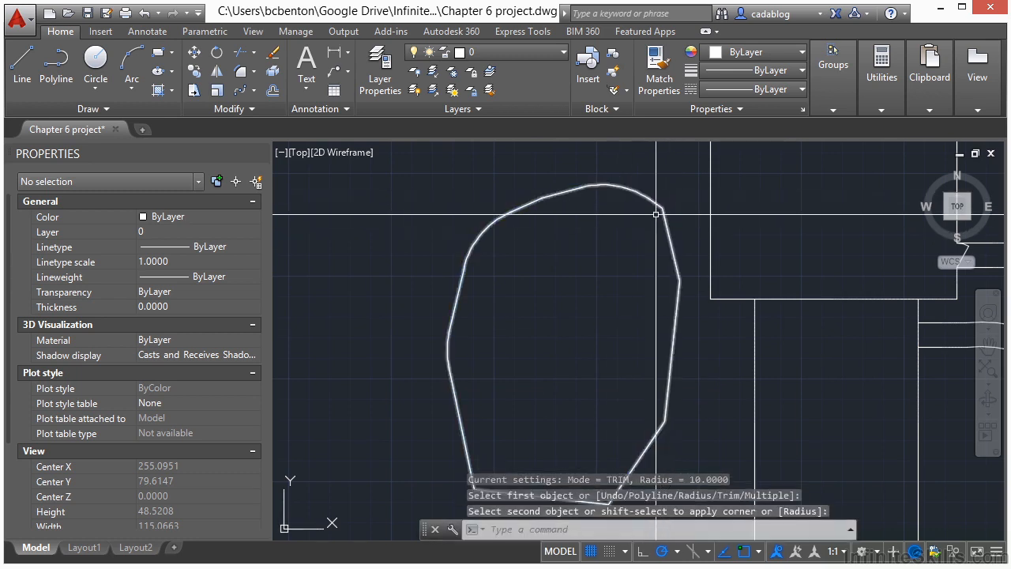
Try to fillet the polygon's upper-right corner with the radius of 10.
key("Return")
left_click(656, 204)
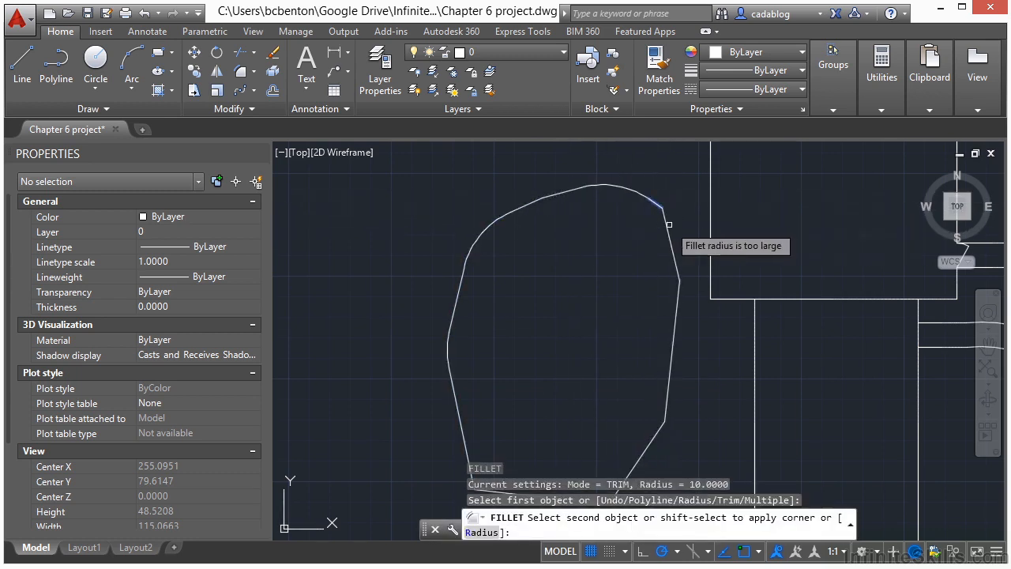
scroll(669, 223, "up", 5)
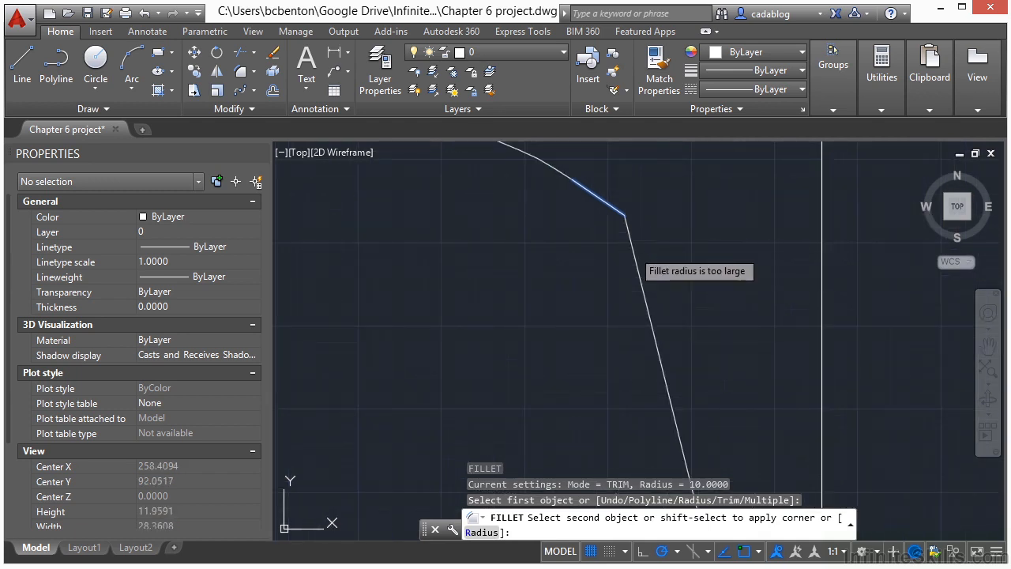
left_click(632, 251)
Fillet the two remaining corners on the polygon's right side, below the upper-right one, with a radius of 10.
key("Return")
left_click(634, 255)
scroll(634, 255, "down", 2)
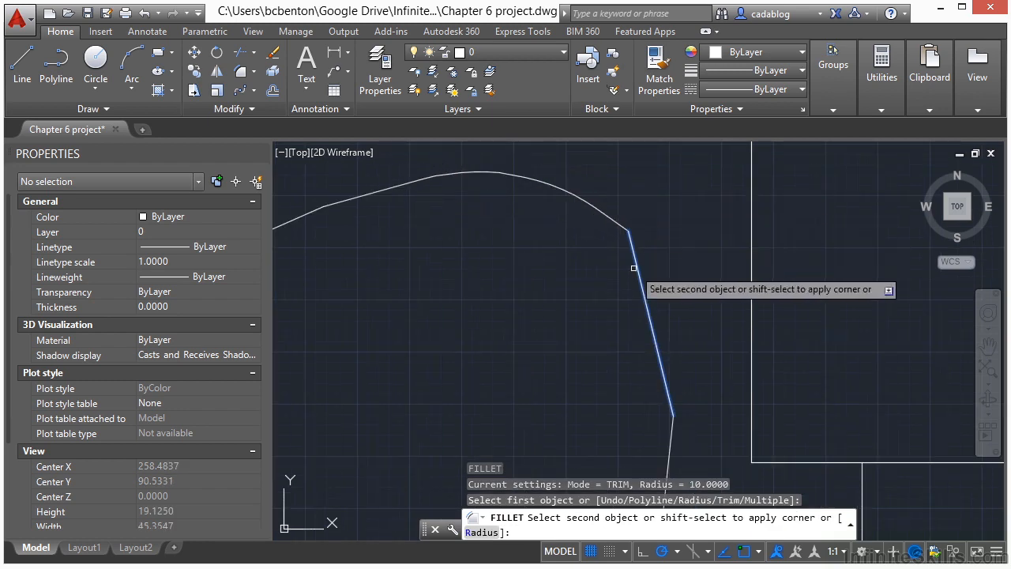
scroll(676, 366, "down", 2)
middle_click_drag(676, 366, 673, 170)
key("Return")
left_click(651, 352)
left_click(628, 411)
Fillet the polygon's two bottom corners with a radius of 10.
scroll(609, 377, "down", 1)
middle_click_drag(609, 376, 632, 217)
scroll(616, 301, "up", 1)
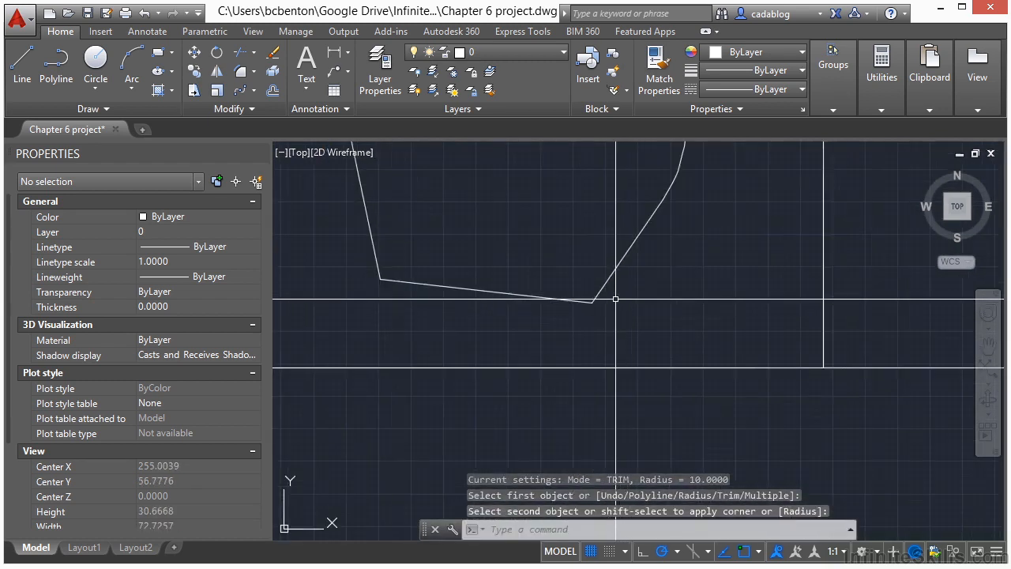
key("Return")
left_click(600, 289)
left_click(431, 286)
key("Return")
left_click(431, 286)
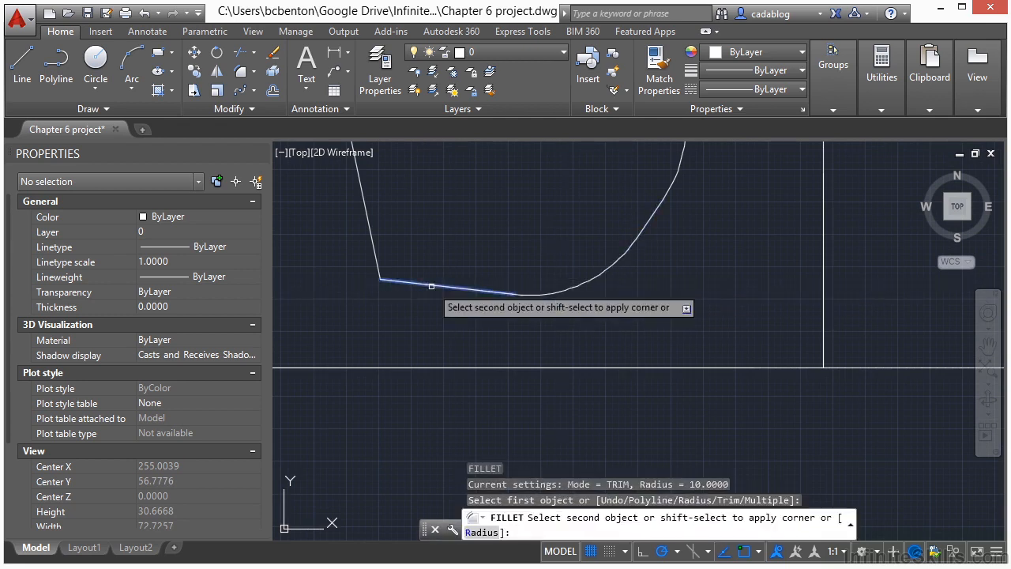
left_click(379, 259)
Reduce the fillet radius to 1 and fillet the polygon's sharp upper-right corner.
middle_click_drag(524, 225, 552, 398)
scroll(348, 234, "up", 4)
scroll(405, 253, "down", 4)
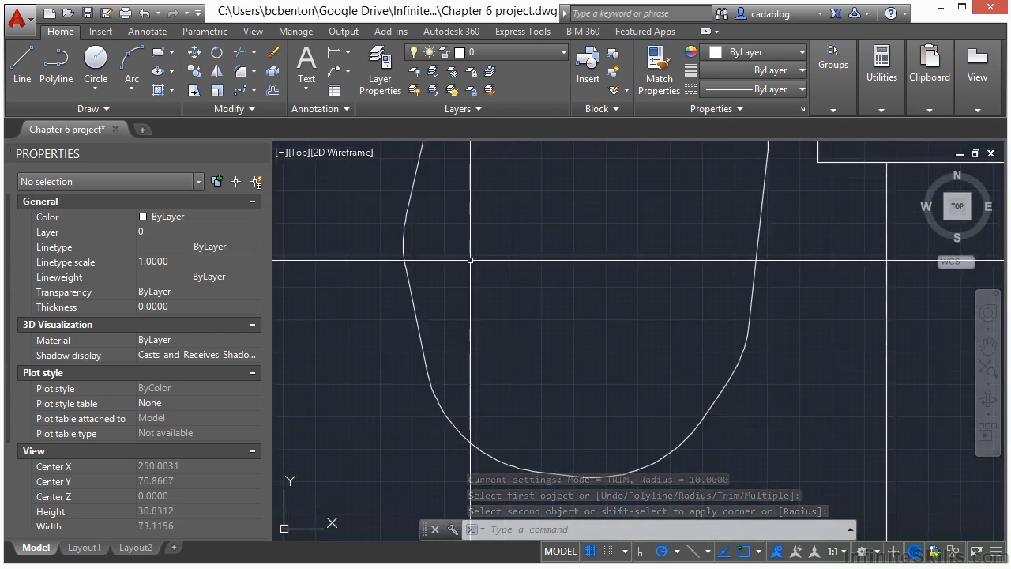
key("Return")
type("r")
key("Return")
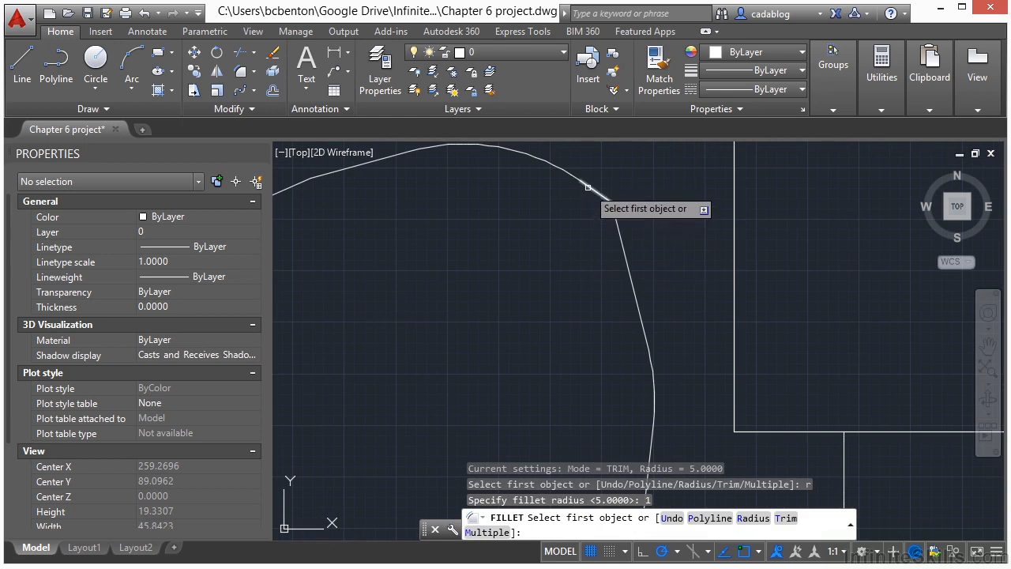
left_click(588, 186)
left_click(619, 223)
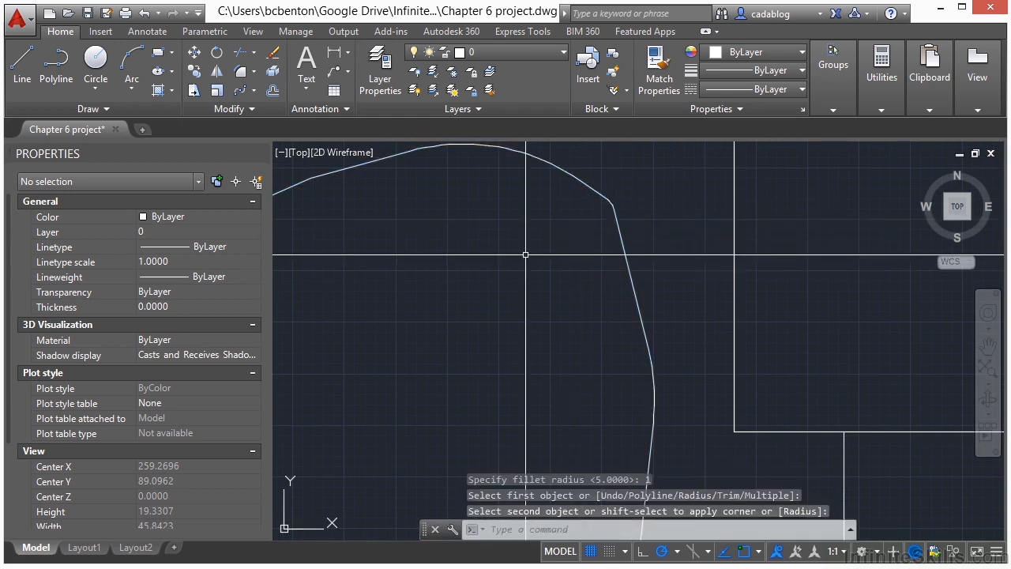
Undo the radius 1 fillet at the polygon's sharp upper-right corner.
scroll(587, 219, "down", 6)
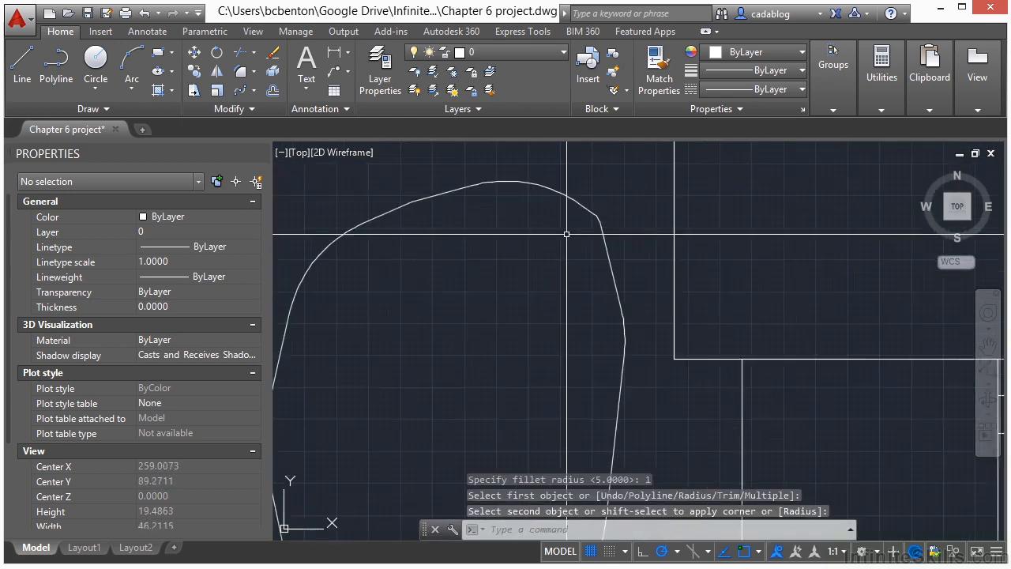
scroll(592, 218, "up", 6)
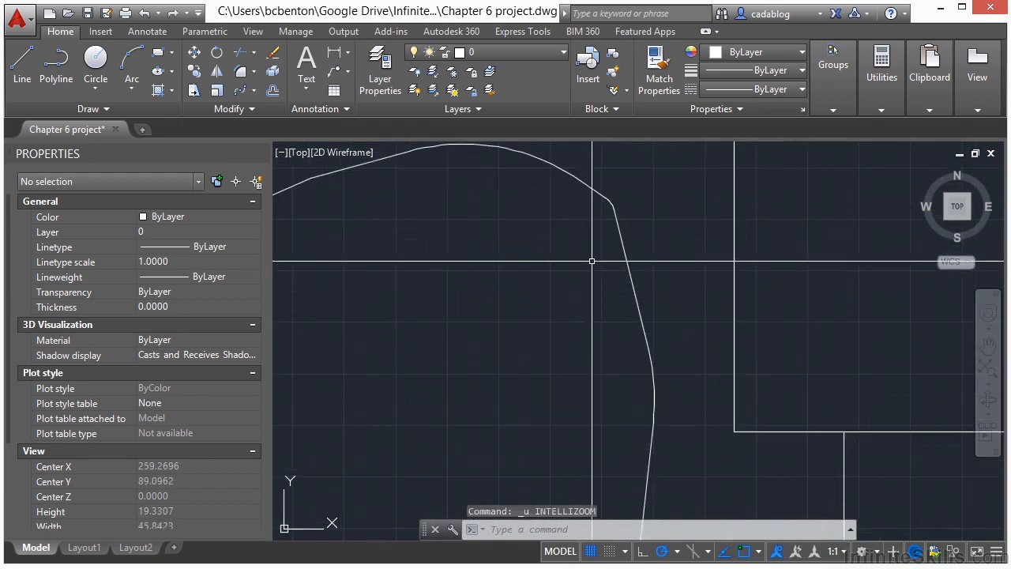
key("ctrl+z")
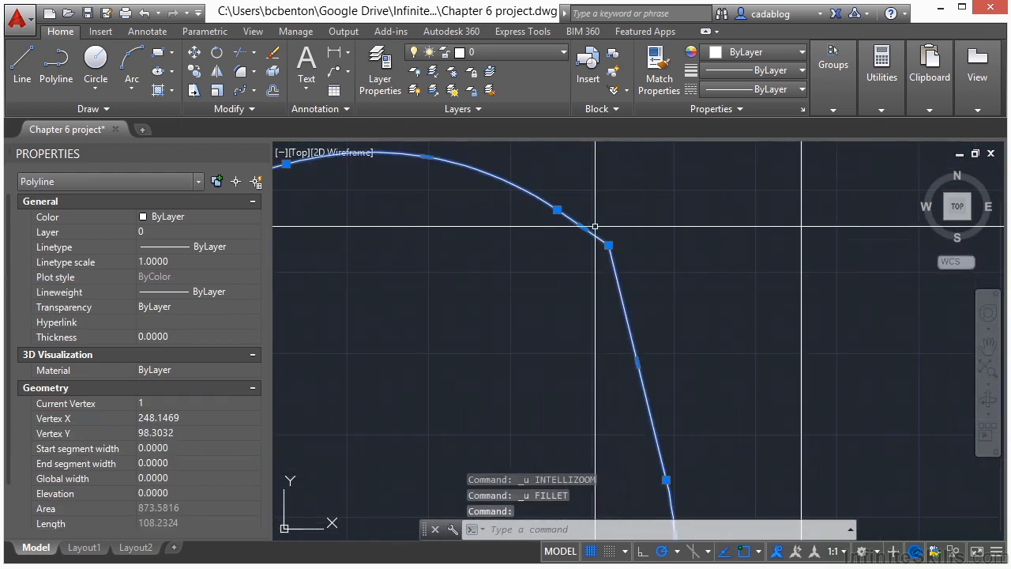
Stretch the polygon's sharp upper-right vertex downward along its right side to make the corner less acute.
left_click(608, 246)
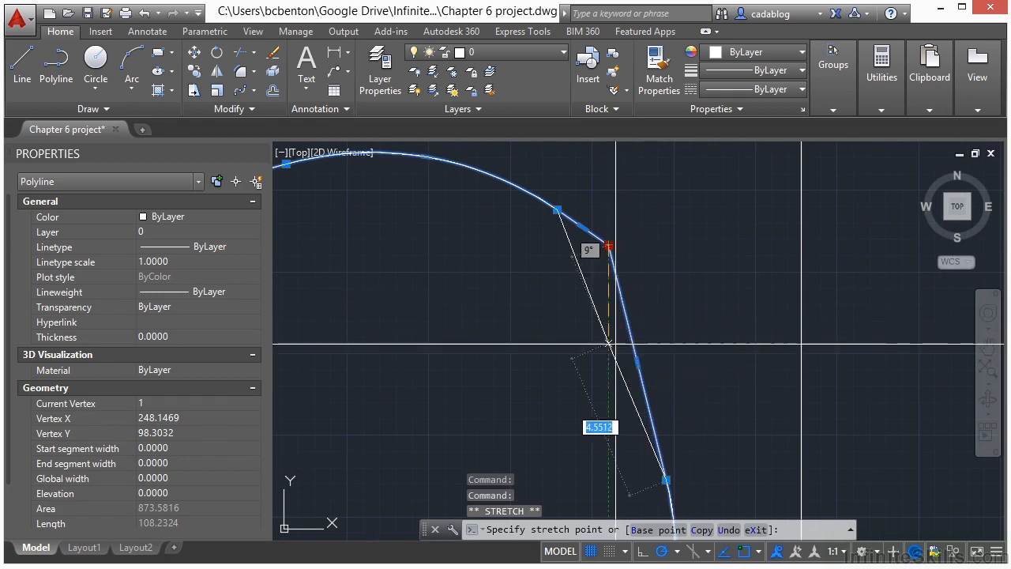
scroll(617, 346, "up", 4)
left_click(629, 323)
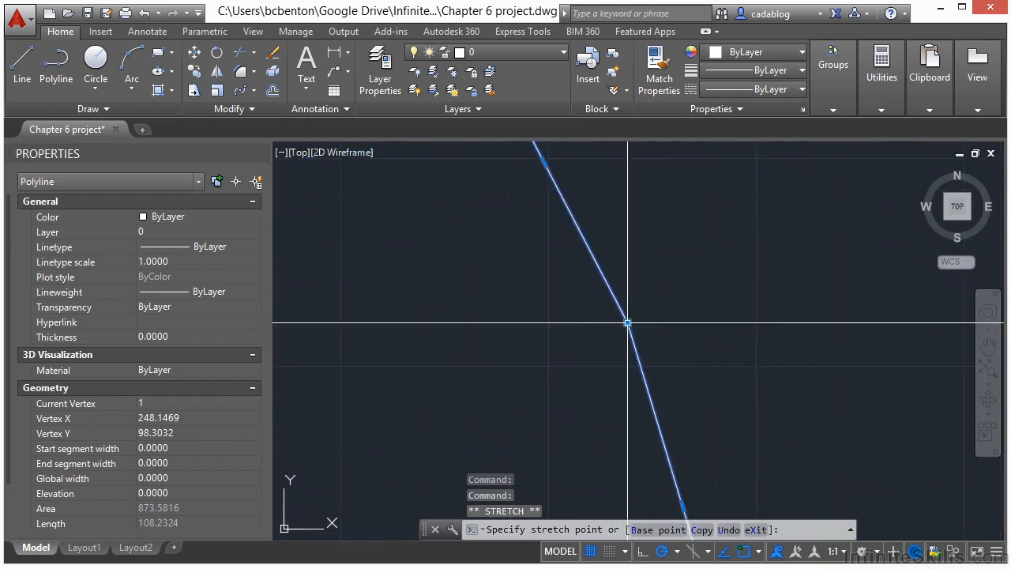
scroll(682, 282, "down", 4)
key("Escape")
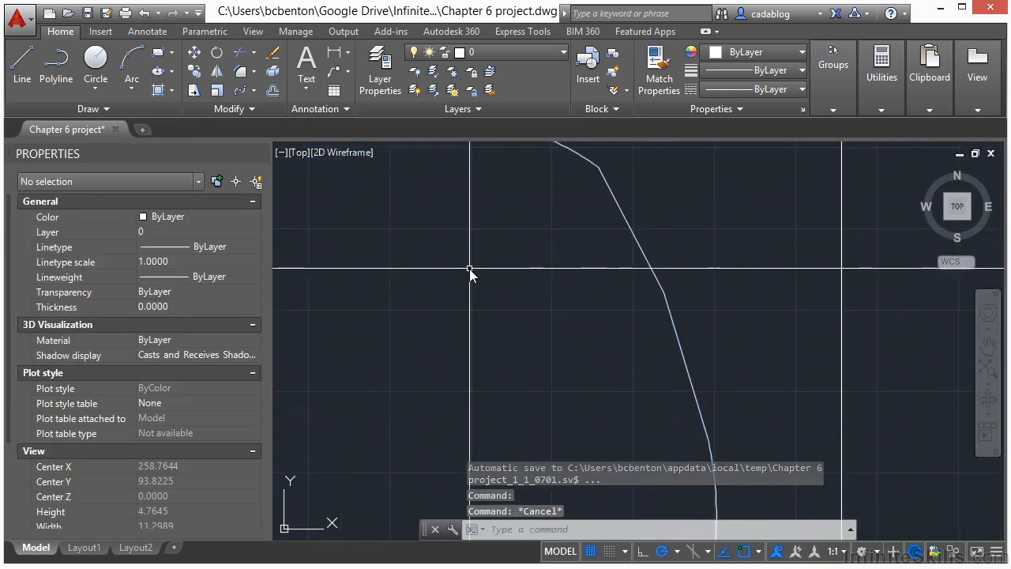
Fillet the stretched vertex on the polygon's upper-right side with a radius of 10.
type("f")
key("Return")
type("r")
key("Return")
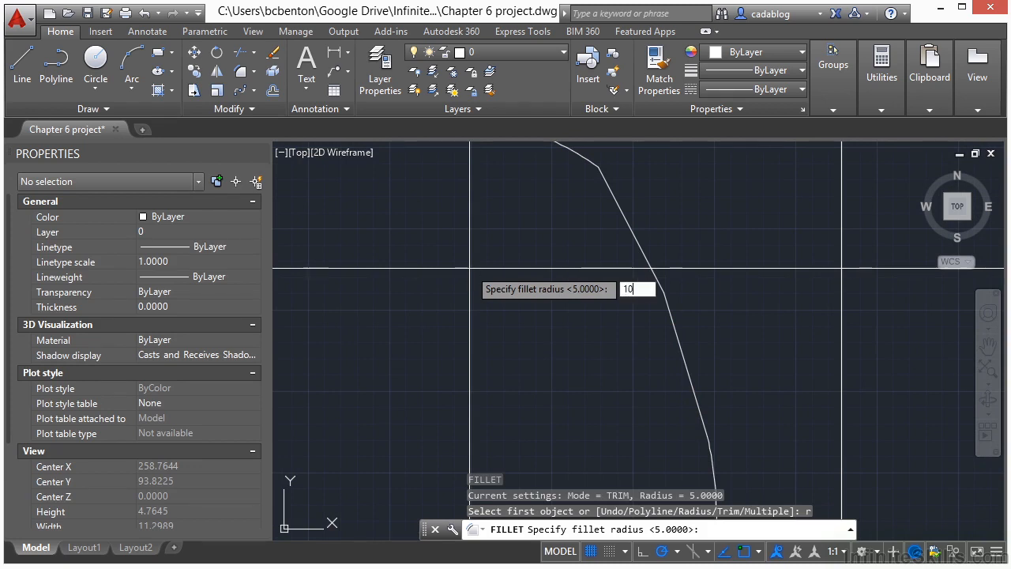
type("10")
key("Return")
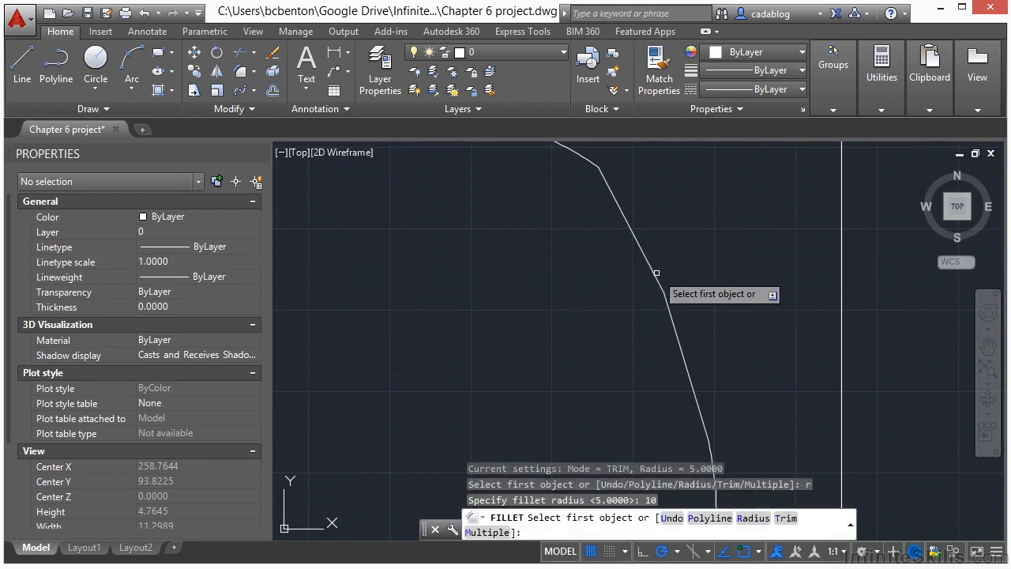
left_click(668, 316)
scroll(719, 313, "down", 3)
scroll(719, 313, "down", 2)
scroll(650, 224, "up", 6)
Try to fillet the remaining corner between the polygon's top arc and its right-hand segment with a radius of 10.
key("Return")
left_click(679, 271)
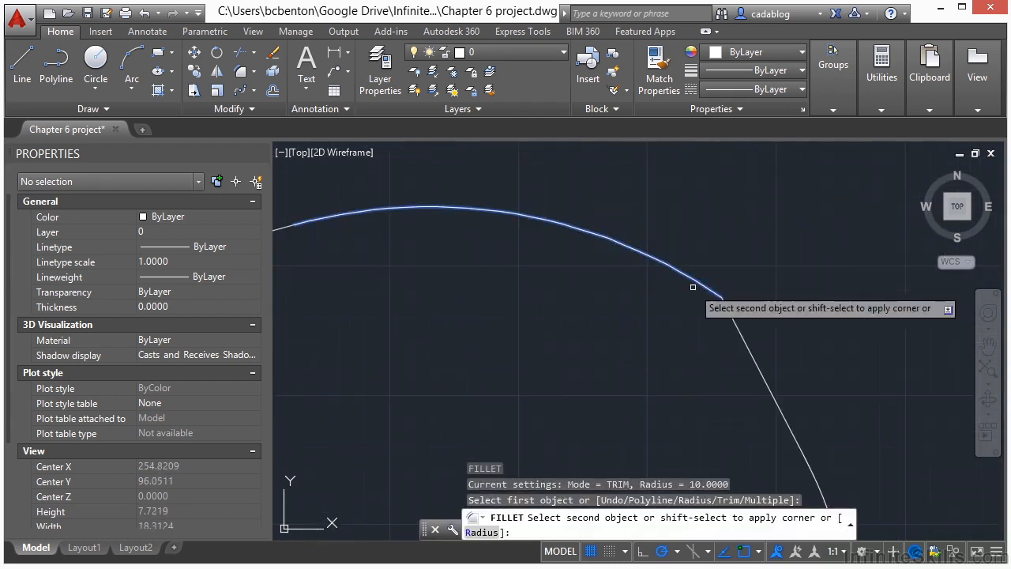
left_click(748, 334)
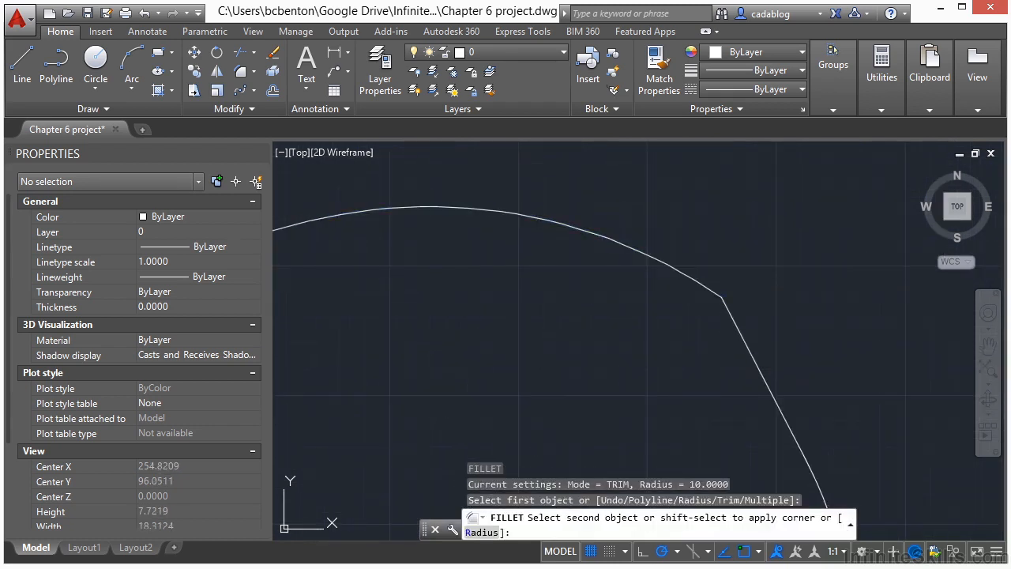
left_click(719, 297)
left_click(694, 315)
key("Escape")
Offset the rounded polygon inward by a distance of 1.
scroll(716, 247, "down", 3)
scroll(646, 257, "down", 2)
scroll(657, 351, "down", 2)
middle_click_drag(657, 353, 597, 159)
scroll(562, 201, "down", 2)
middle_click_drag(562, 201, 561, 268)
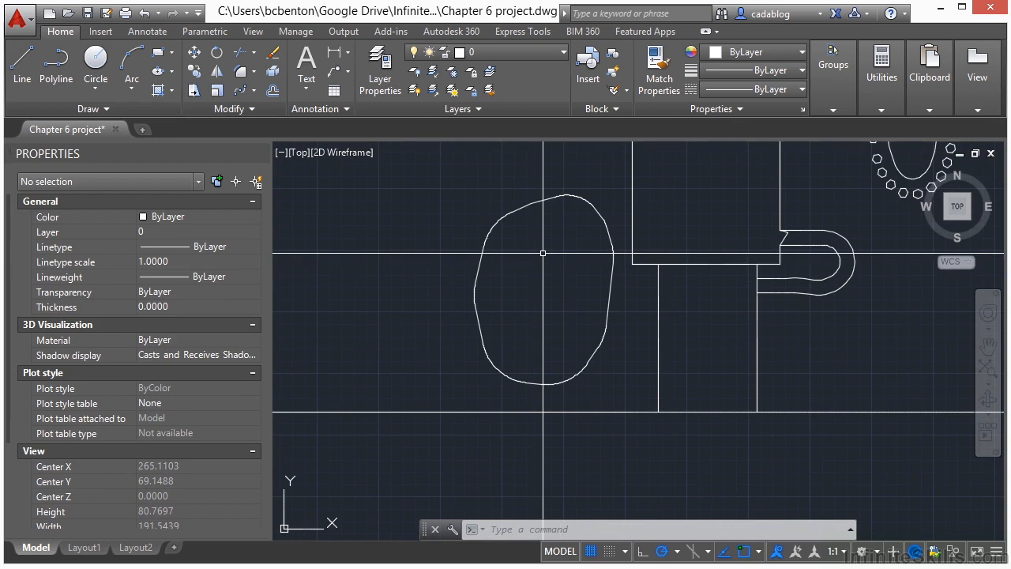
key("Return")
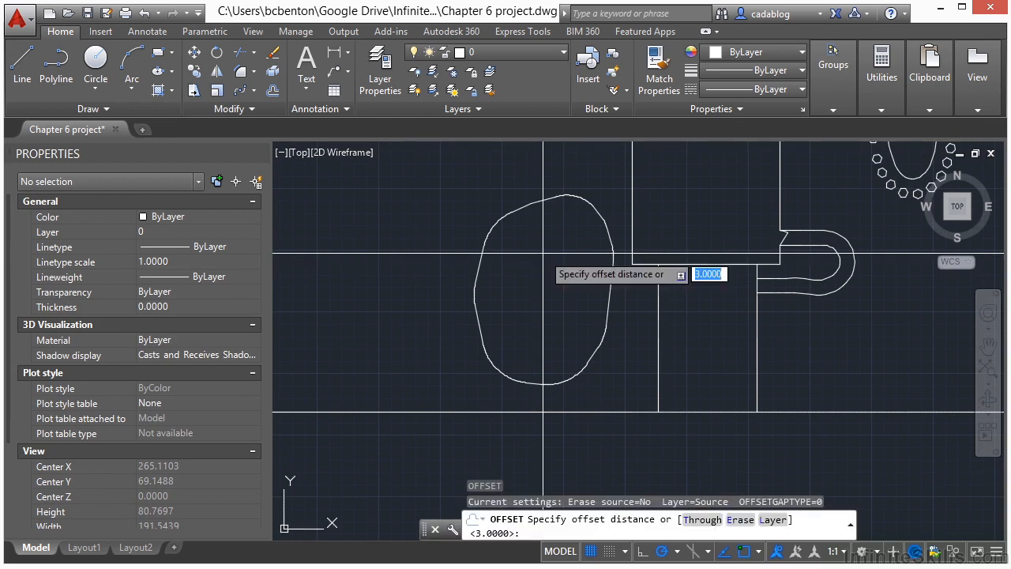
type("1")
key("Return")
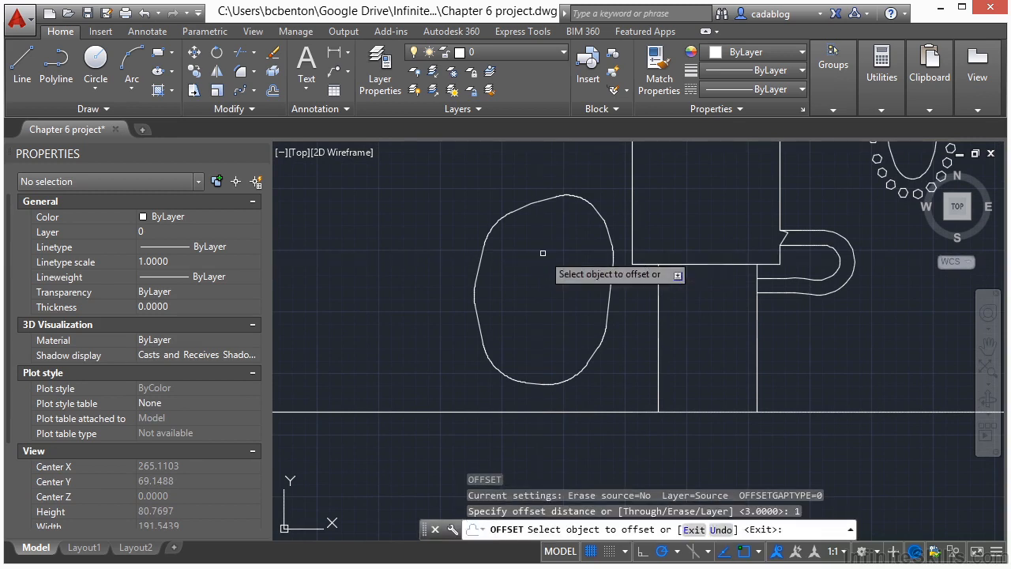
left_click(527, 205)
left_click(537, 226)
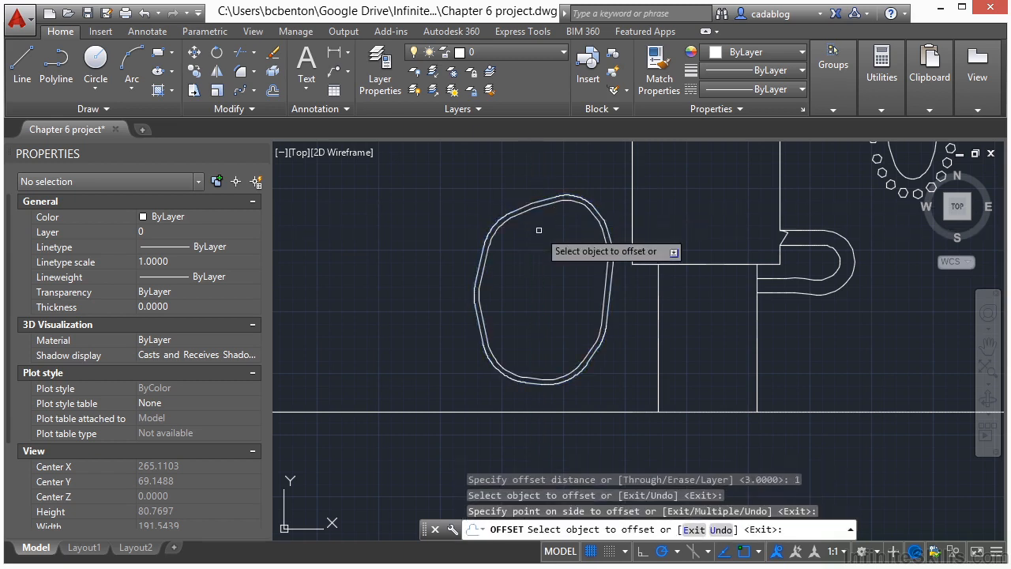
key("Return")
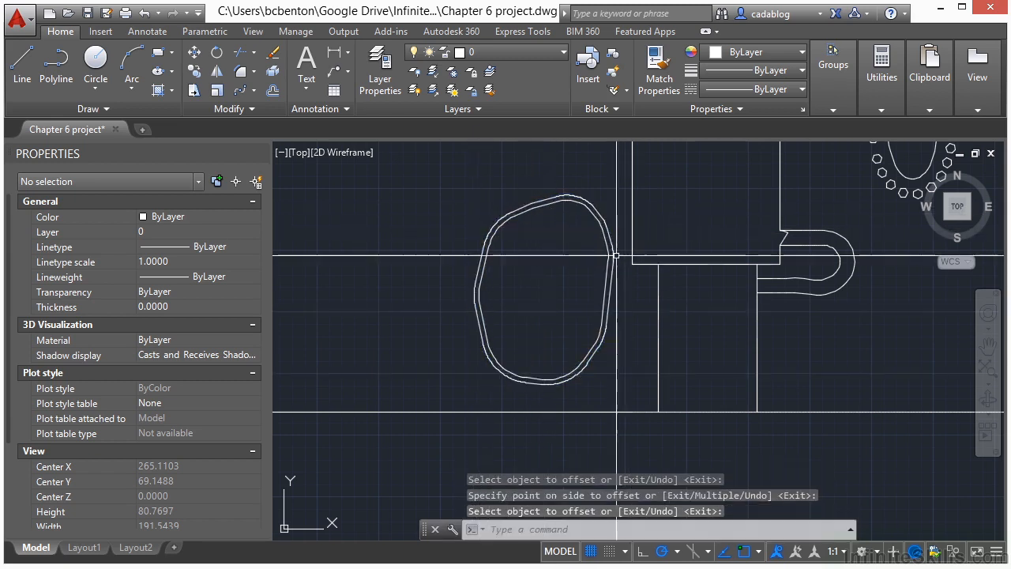
Draw a circle with a radius of 2 in the upper-left area inside the offset polygon.
type("c")
key("Return")
scroll(520, 246, "up", 4)
left_click(533, 240)
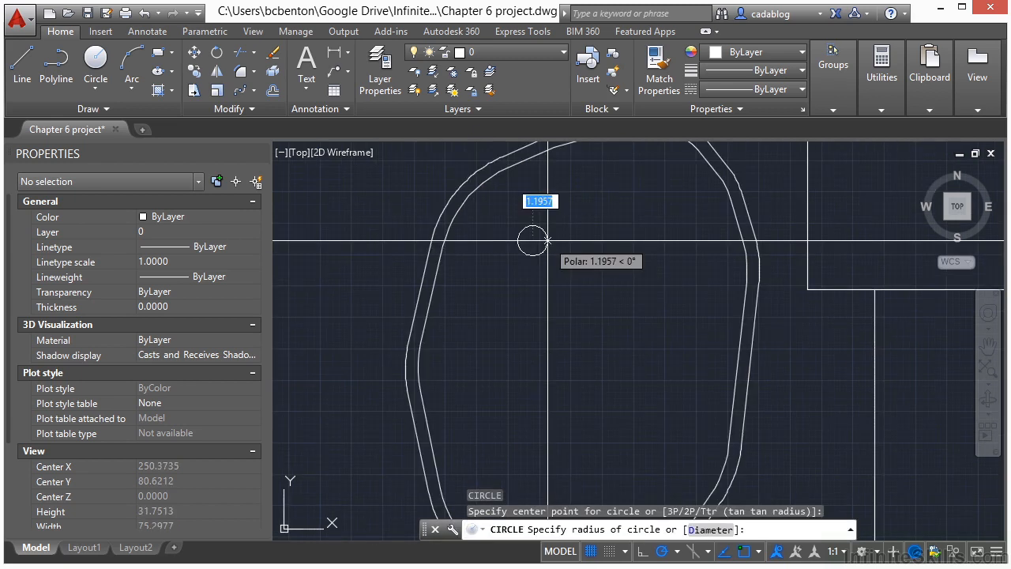
key("Return")
Draw a circle with a radius of 4 concentric with the radius 2 circle.
key("Return")
scroll(506, 207, "up", 3)
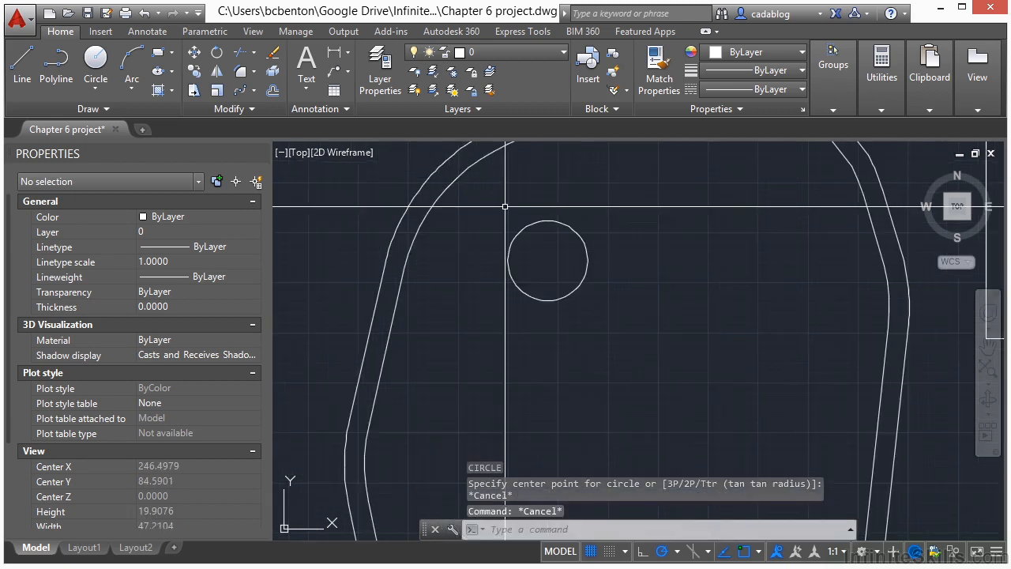
type("cen")
key("Return")
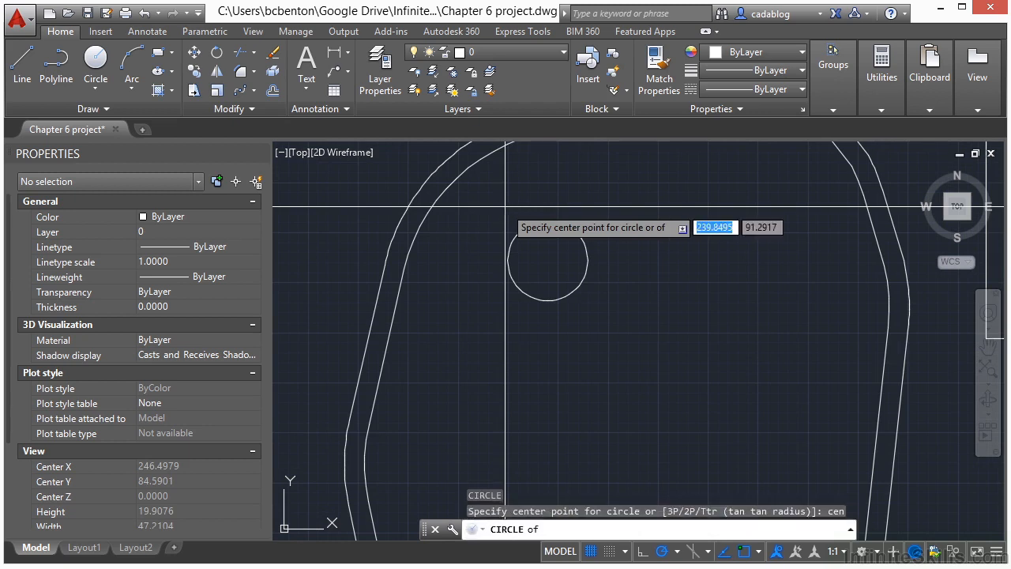
left_click(545, 261)
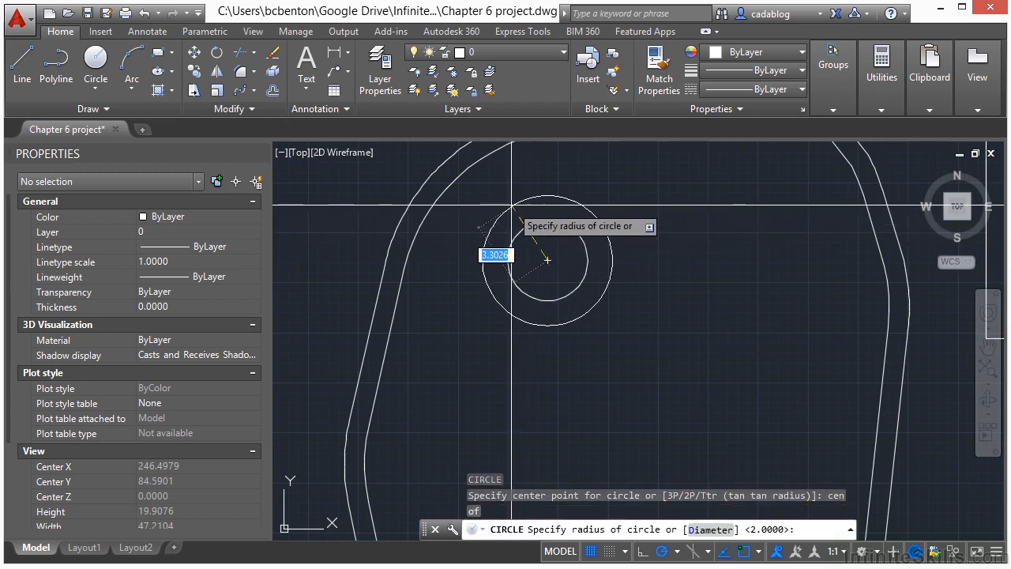
type("4")
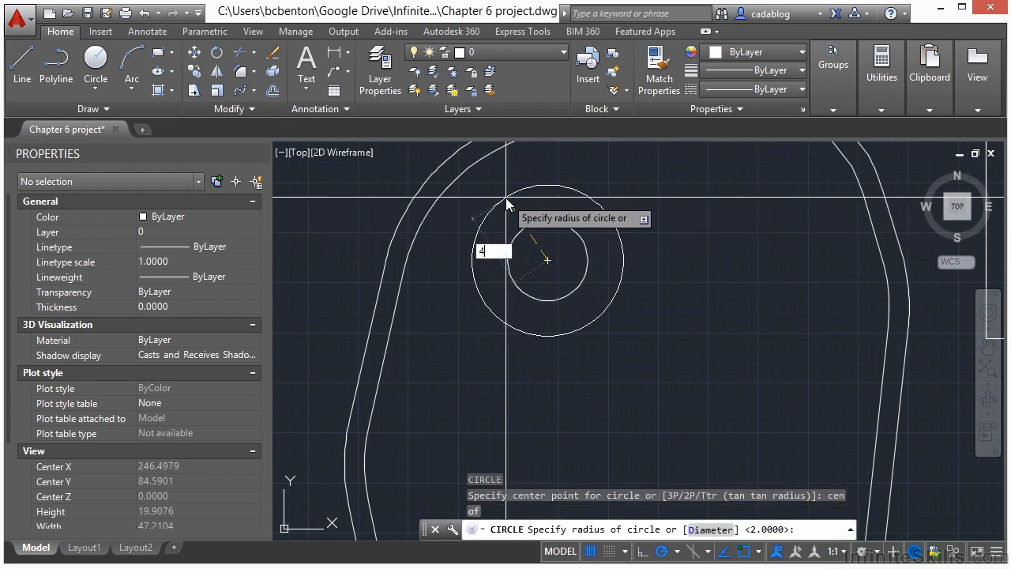
key("Return")
Draw a small circle with a radius of .5 centred on the upper-left edge of the radius 4 circle.
type("c")
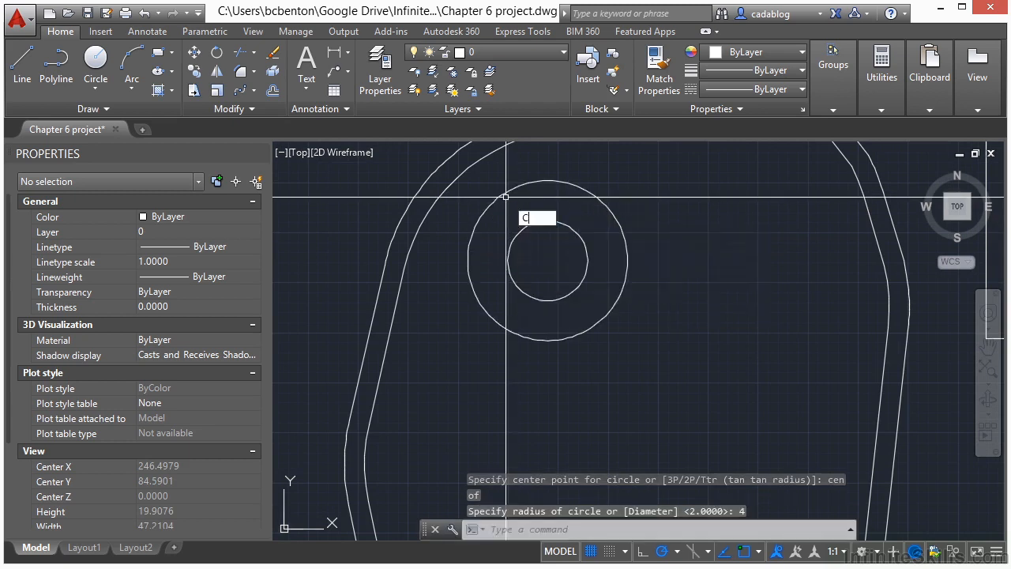
key("Return")
type("nea")
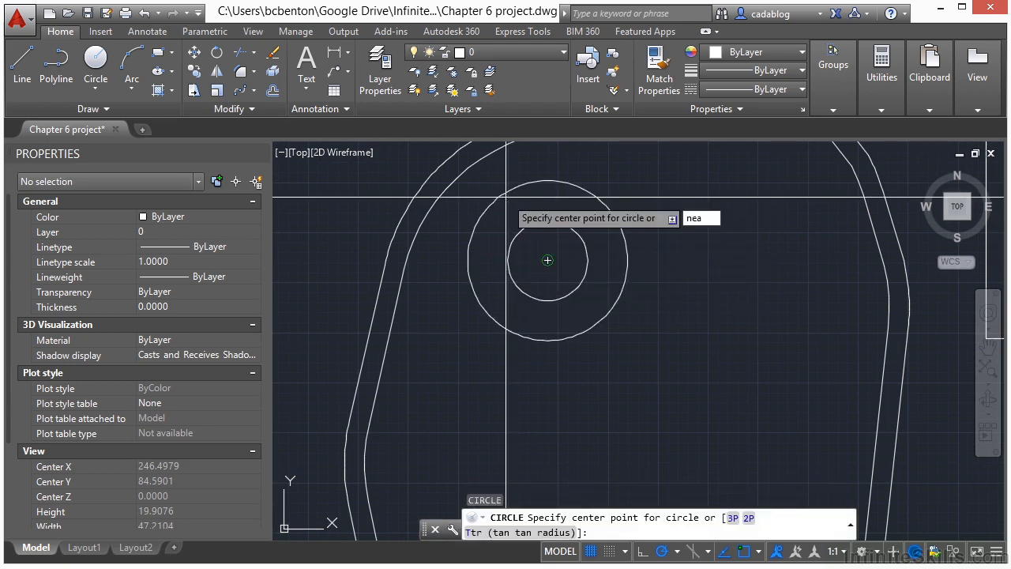
key("Return")
left_click(489, 208)
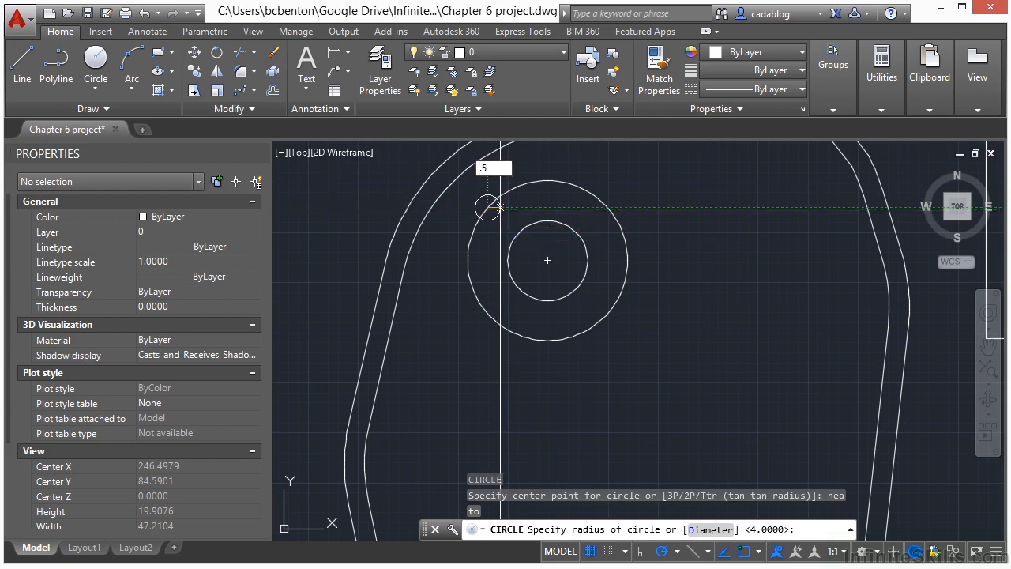
key("Return")
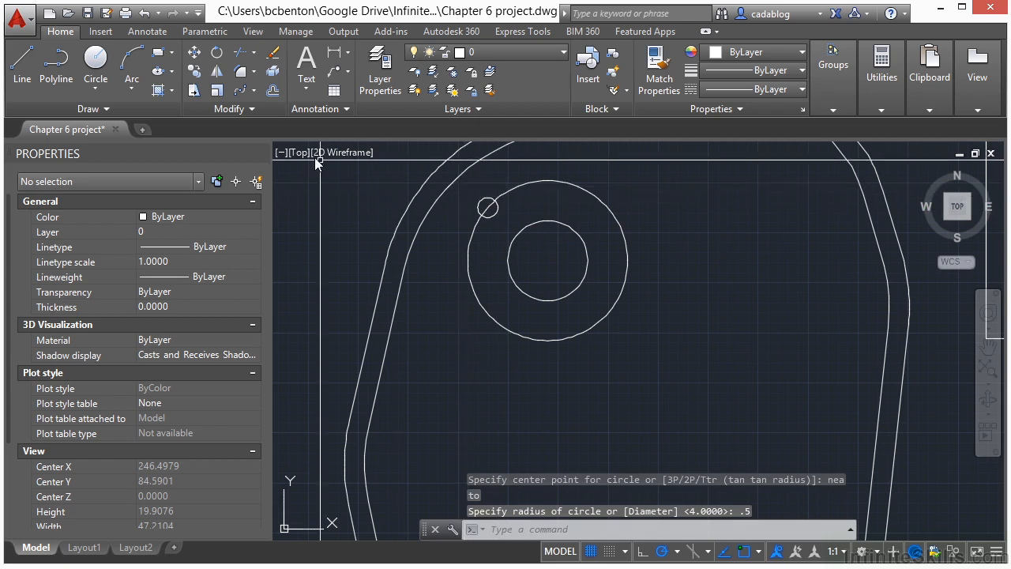
Create a polar array of 8 small circles around the centre of the concentric circles.
left_click(253, 91)
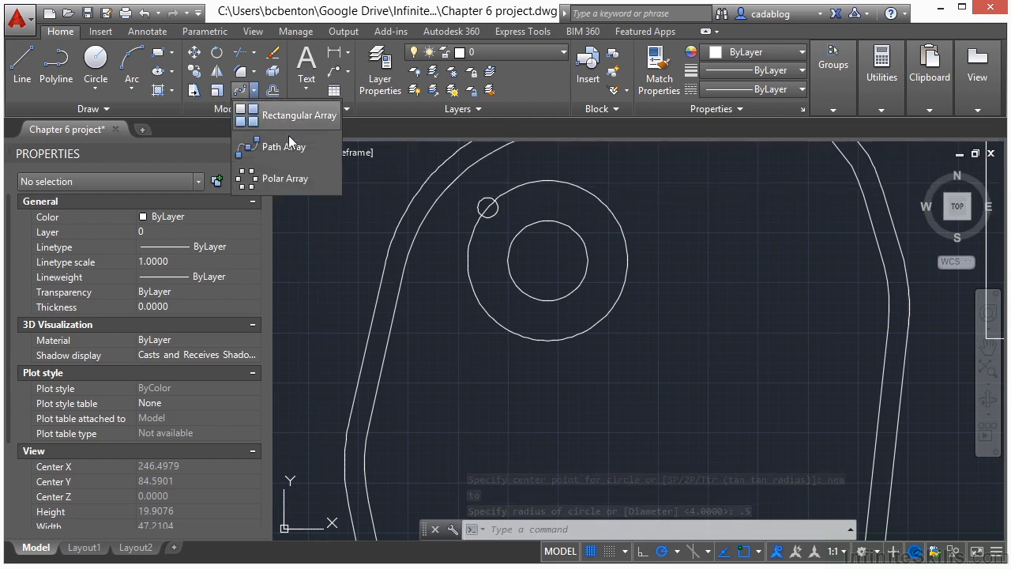
left_click(300, 180)
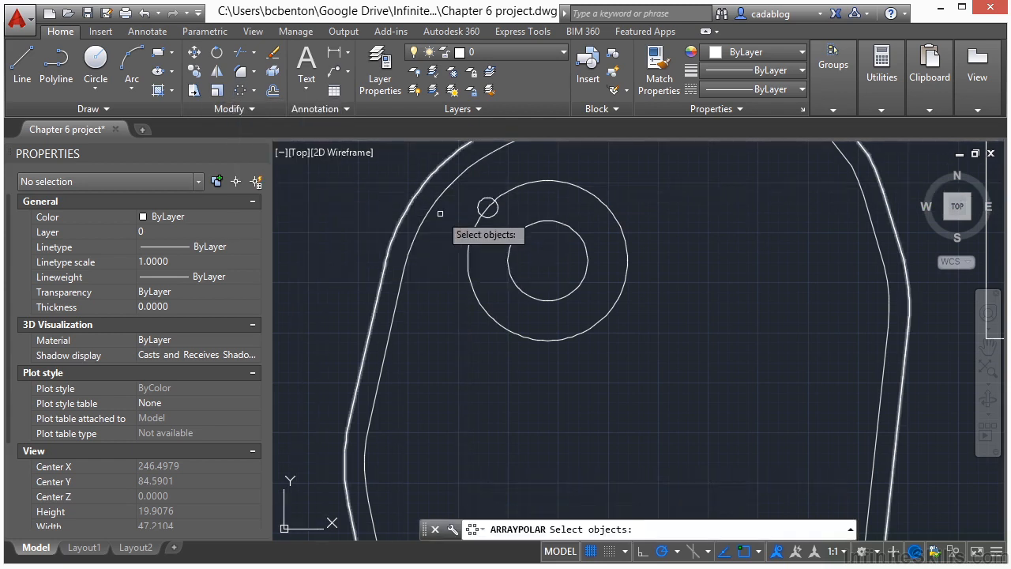
left_click(493, 210)
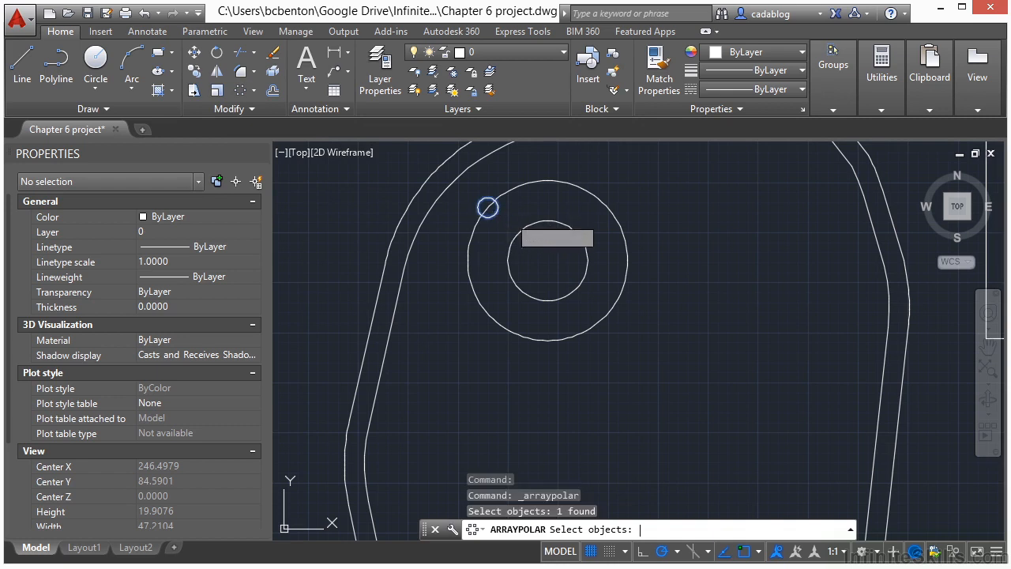
key("Return")
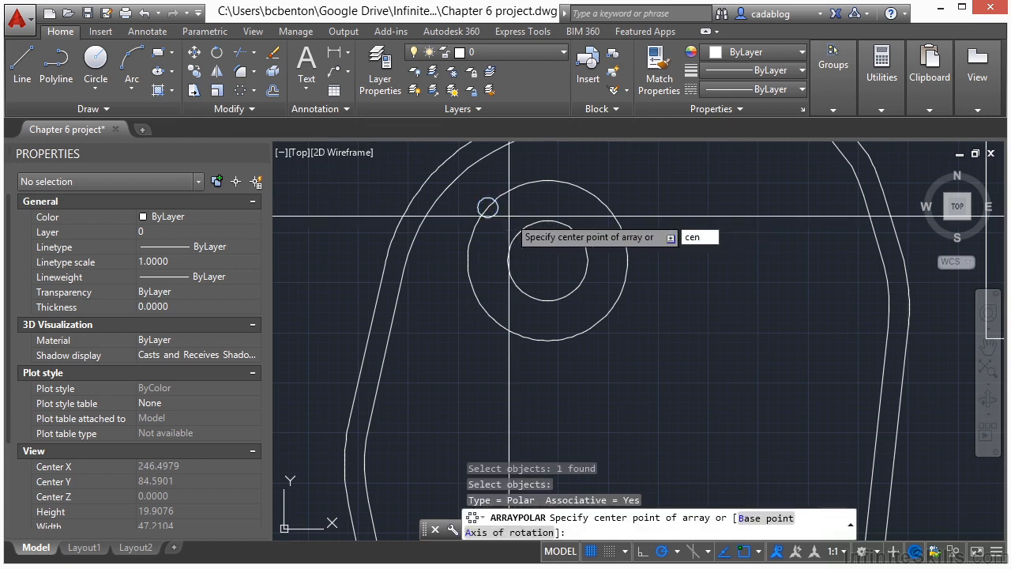
type("cen")
key("Return")
left_click(547, 217)
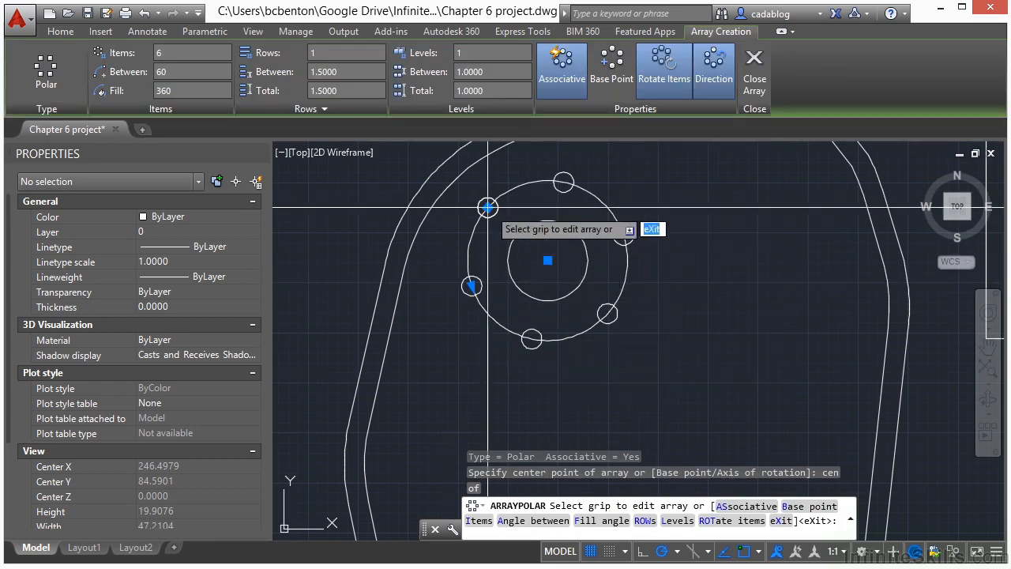
left_click(194, 53)
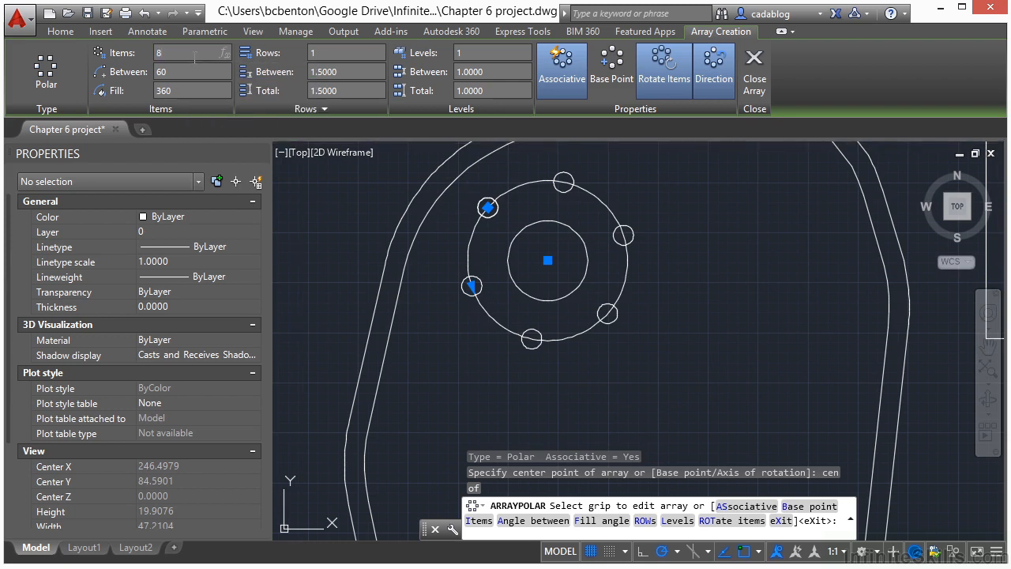
key("Return")
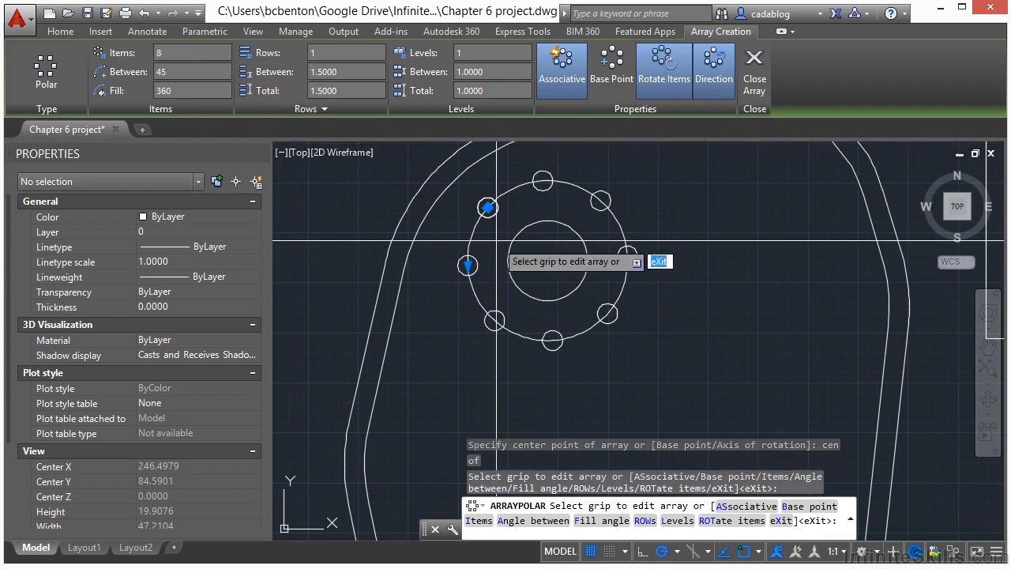
key("Return")
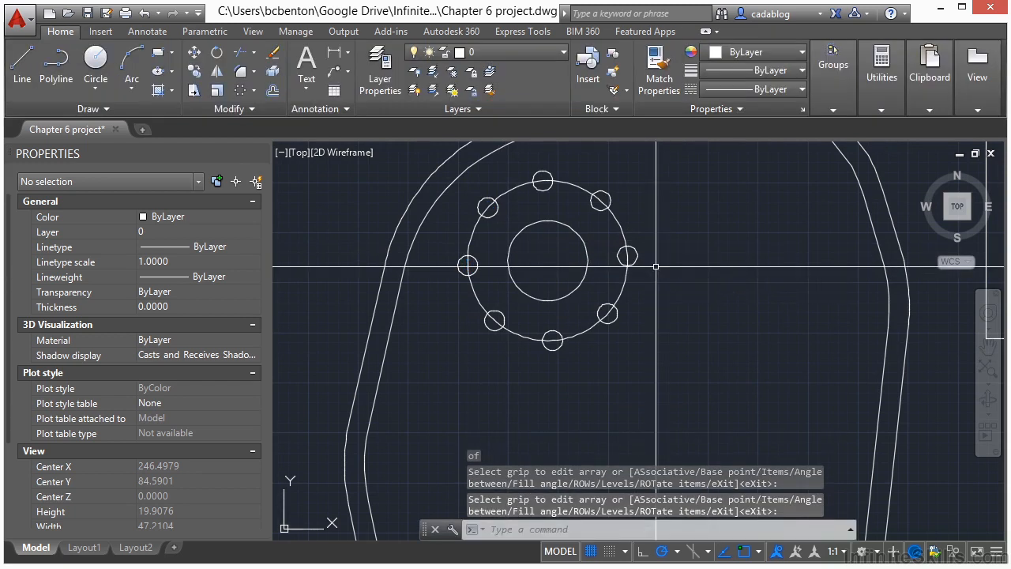
Erase the radius 4 construction circle that runs through the arrayed small circles.
key("Return")
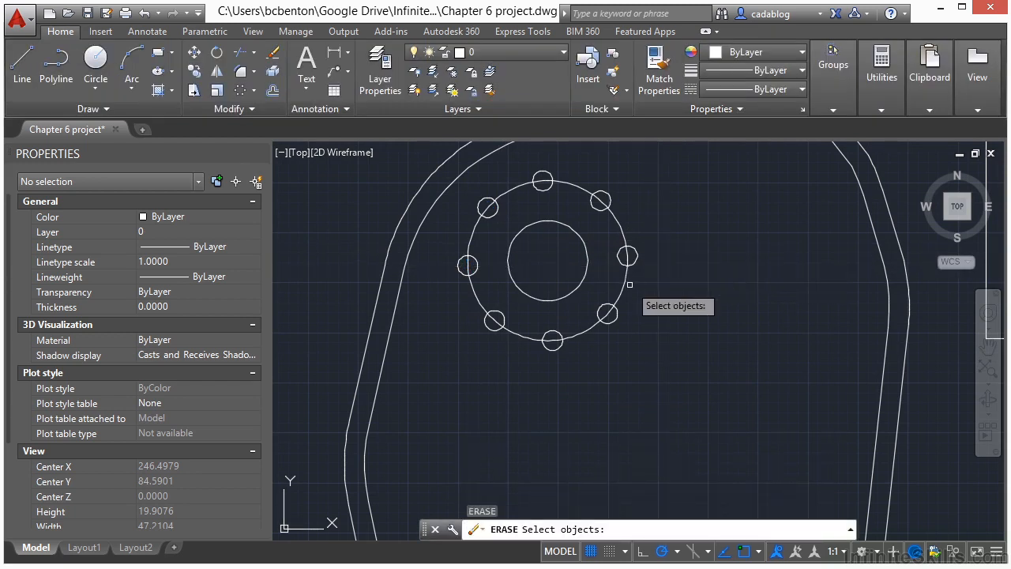
left_click(623, 281)
scroll(478, 276, "down", 2)
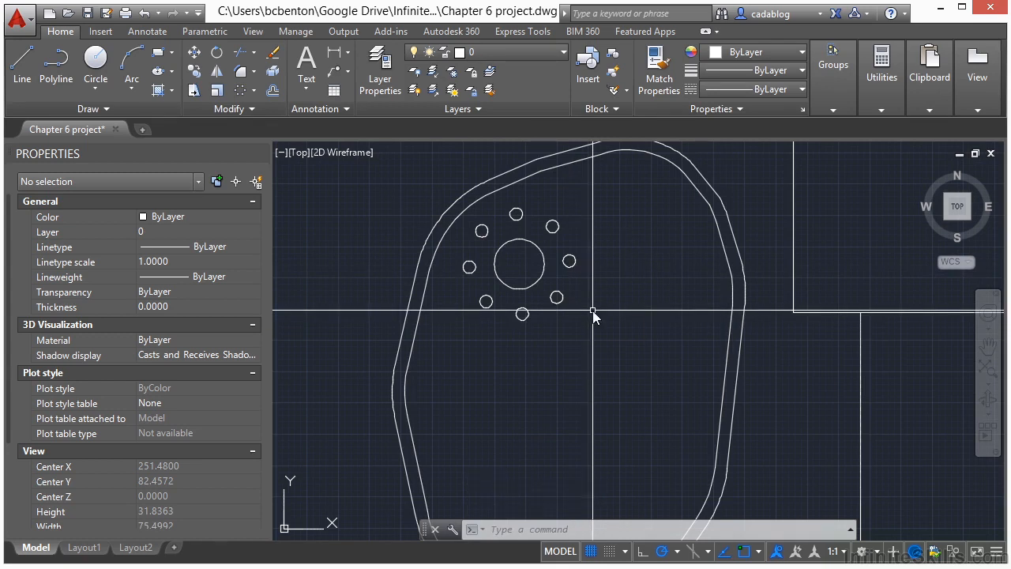
Copy the radius 2 circle with its arrayed small circles, using the circle's centre as base point, into the rounded outline's upper-right area.
key("Return")
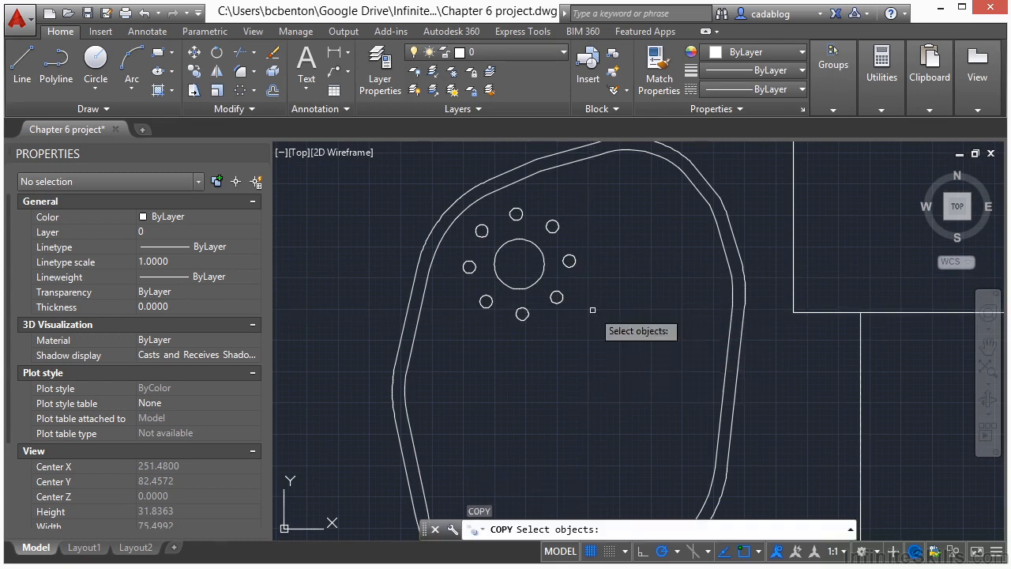
left_click(557, 298)
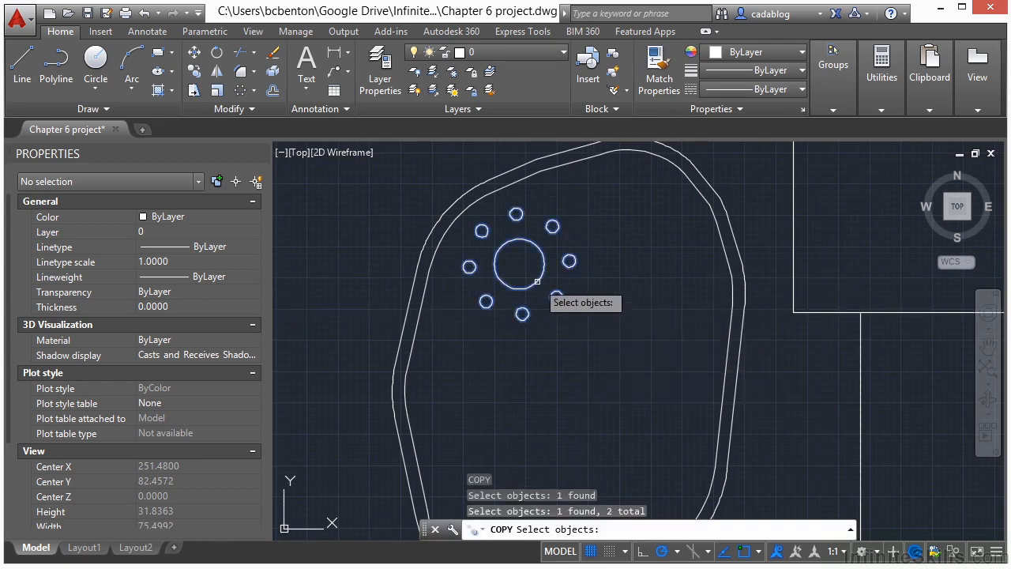
key("Return")
left_click(520, 262)
scroll(525, 255, "down", 2)
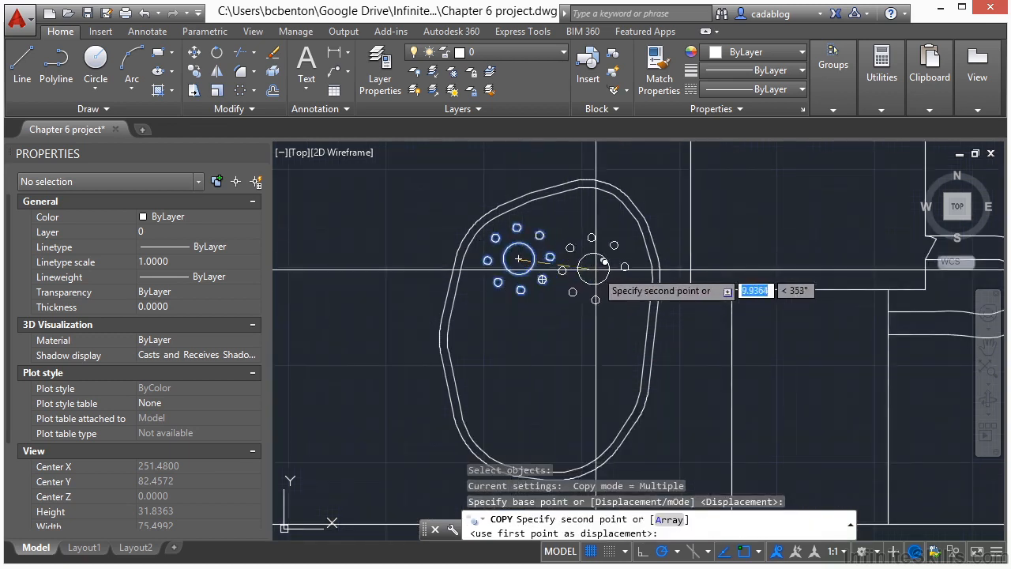
scroll(604, 248, "up", 2)
left_click(604, 249)
Place three more copies of the circle pattern inside the outline, at the middle left, the bottom and the middle right.
scroll(490, 340, "down", 2)
scroll(524, 313, "up", 1)
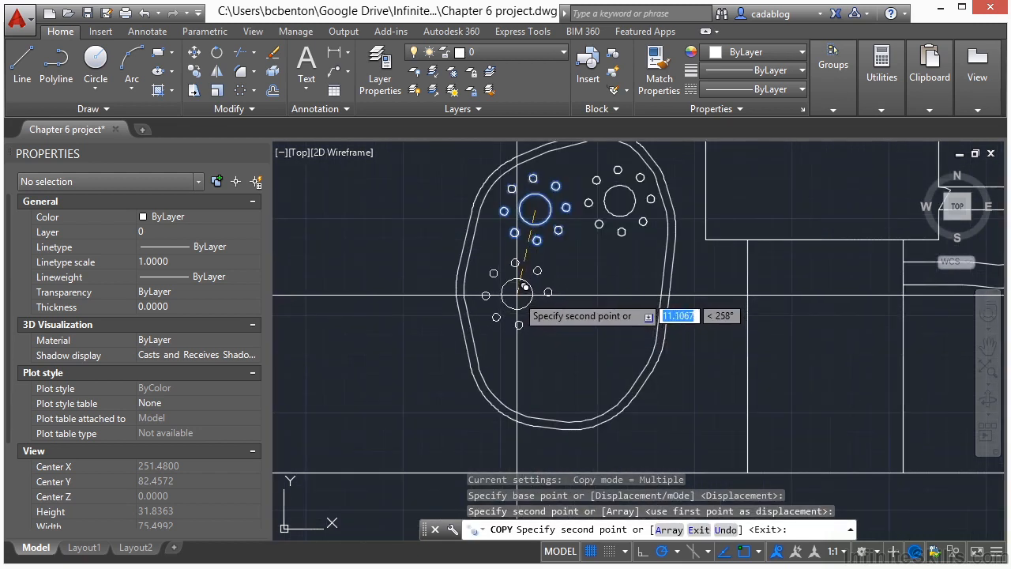
left_click(517, 293)
left_click(542, 373)
scroll(546, 381, "up", 2)
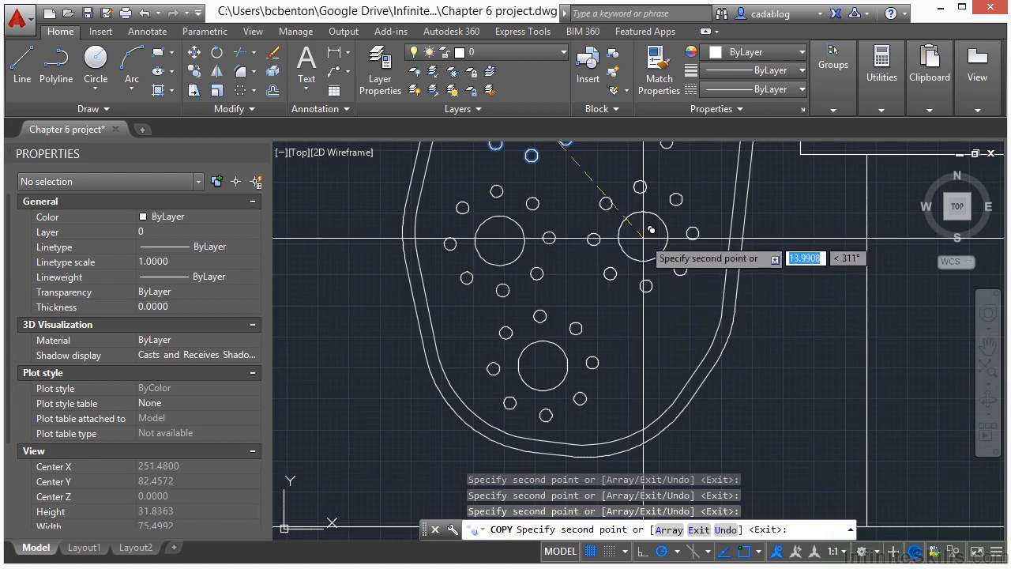
key("Return")
Trim the lower rectangle's right edge between the two curved handle lines, using both handle lines as cutting edges.
scroll(476, 269, "down", 4)
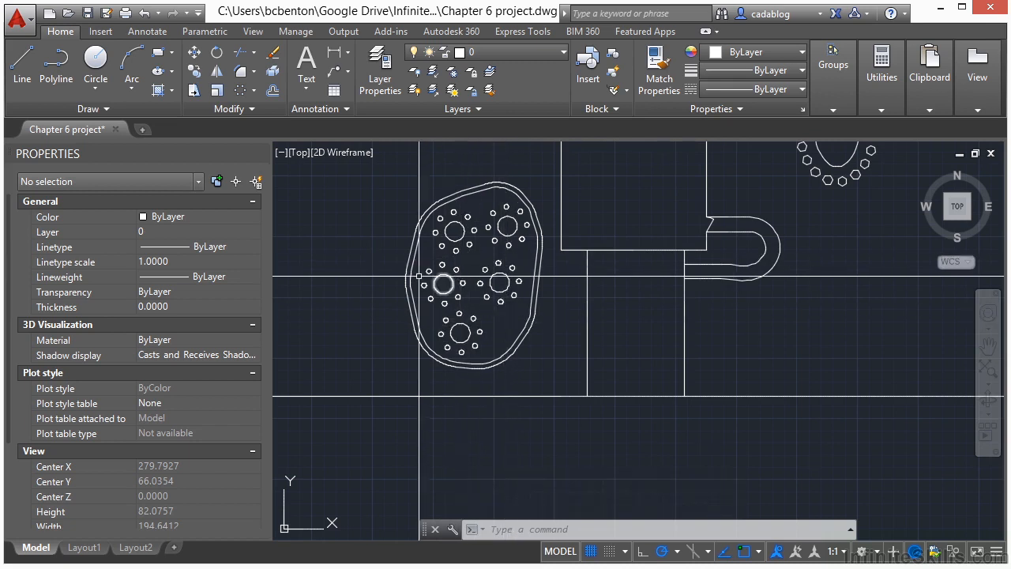
scroll(410, 367, "down", 2)
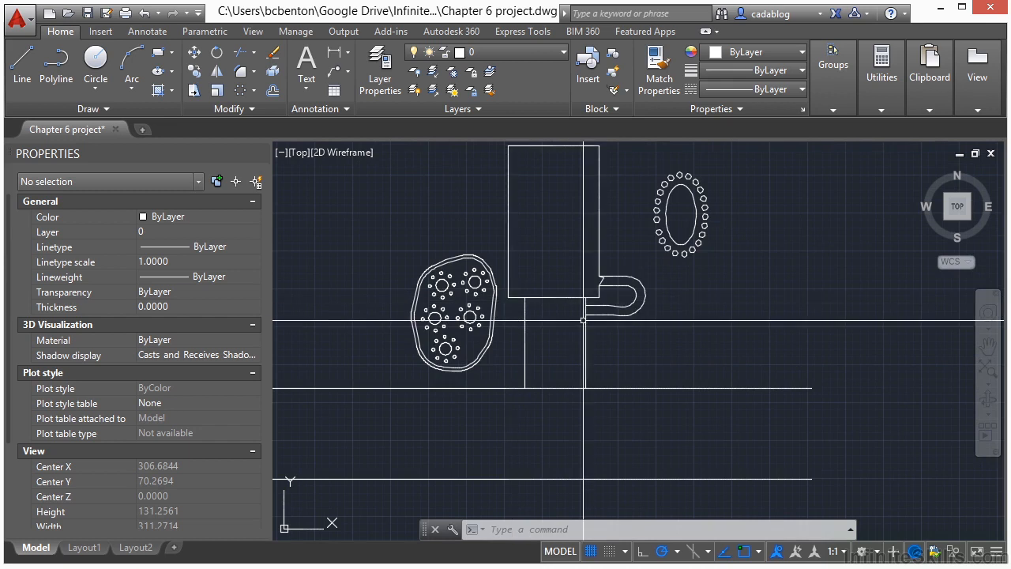
scroll(590, 295, "up", 4)
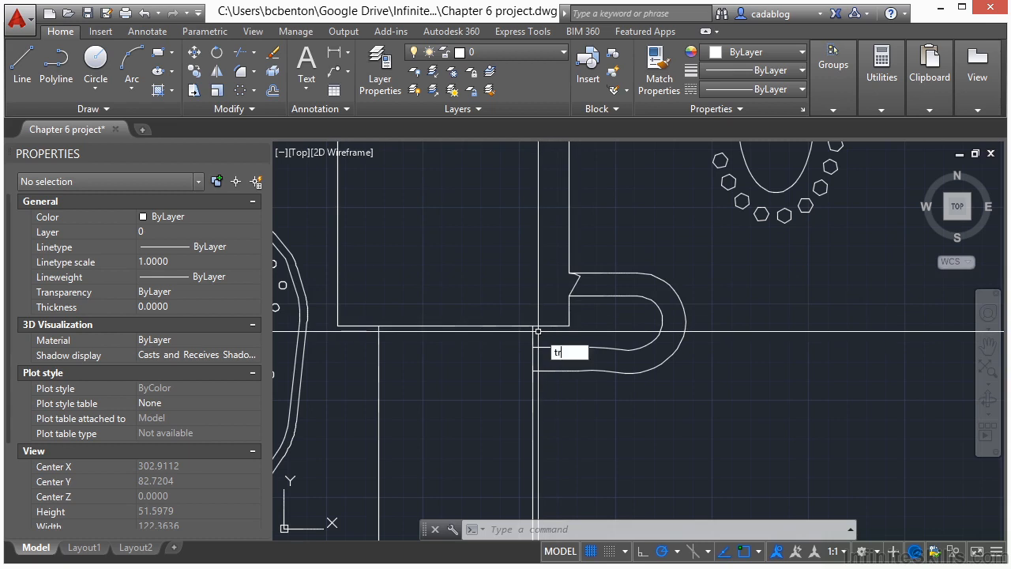
key("Return")
scroll(521, 371, "up", 4)
left_click(542, 327)
left_click(517, 411)
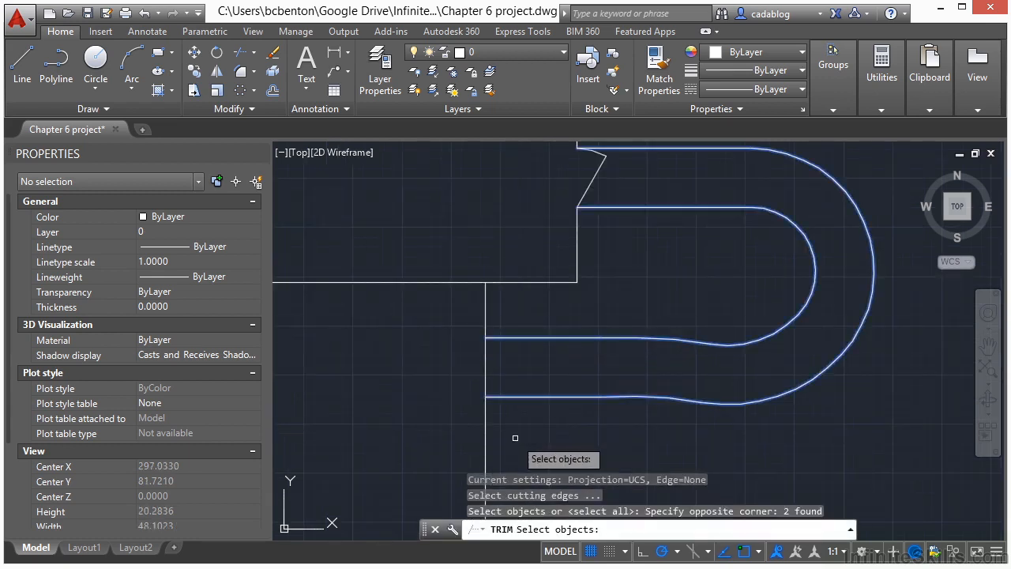
key("Return")
left_click(523, 360)
left_click(460, 372)
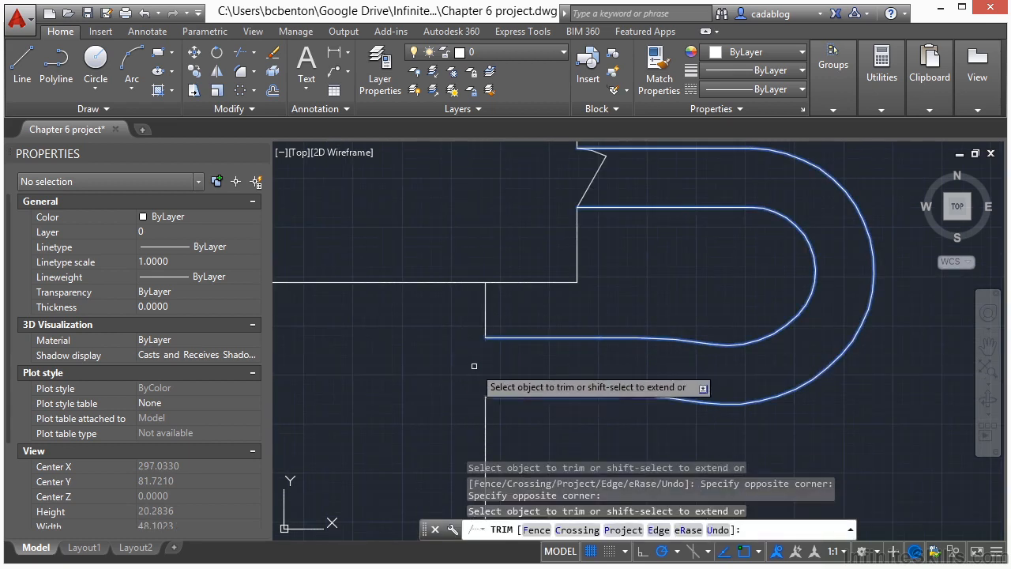
key("Return")
scroll(707, 260, "down", 6)
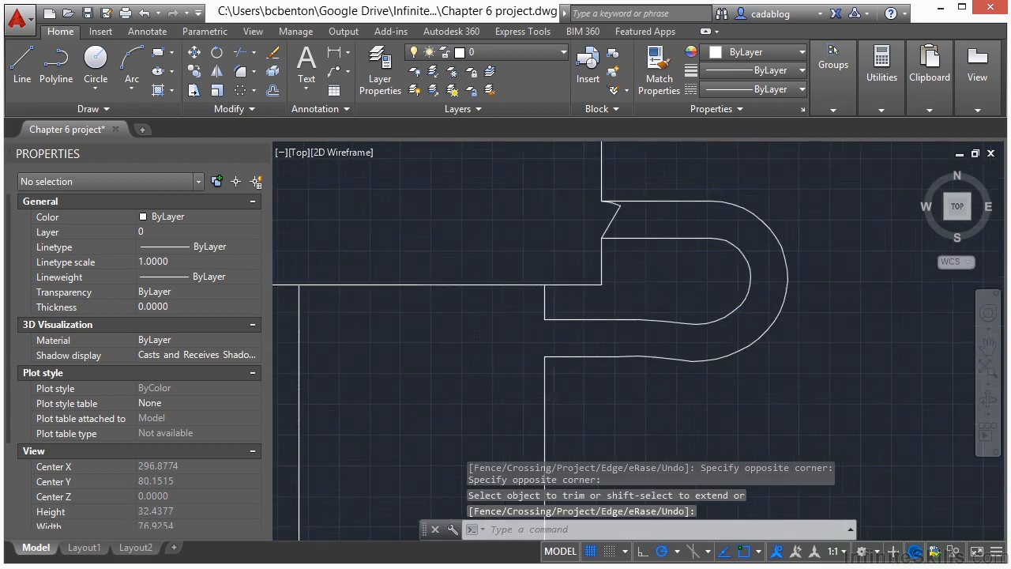
middle_click_drag(519, 284, 551, 332)
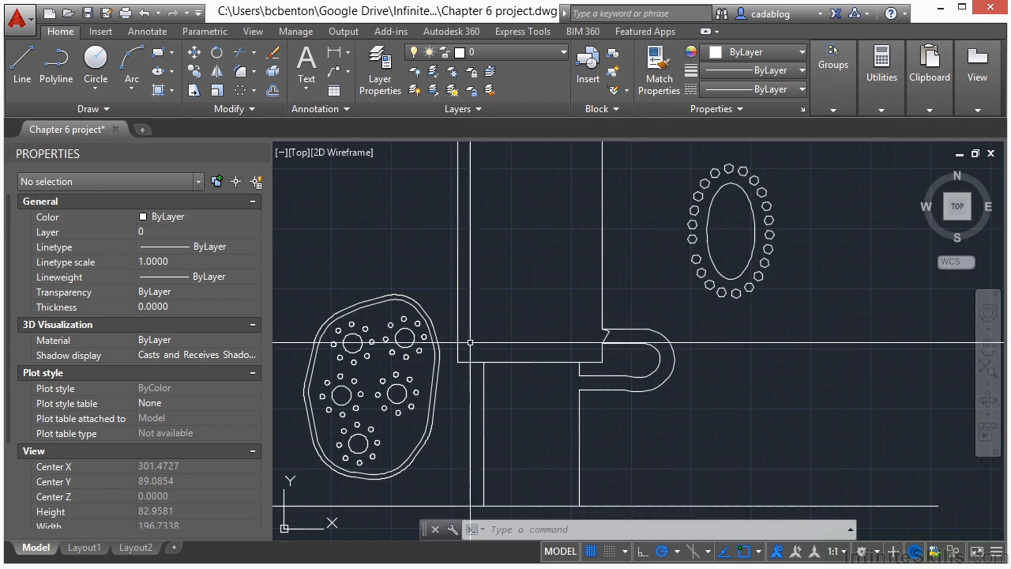
scroll(452, 351, "down", 2)
middle_click_drag(452, 351, 524, 306)
scroll(474, 245, "down", 3)
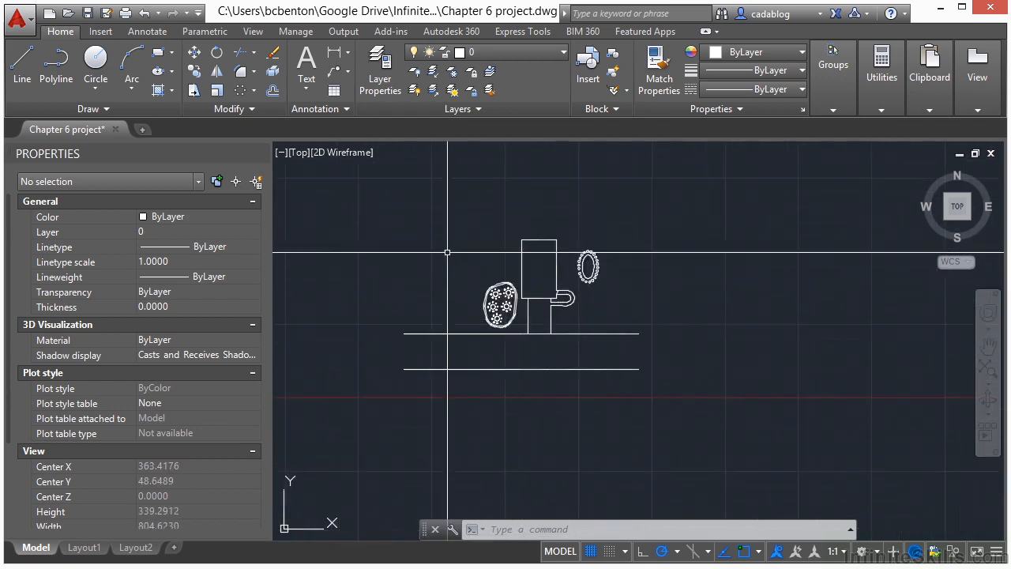
scroll(447, 250, "up", 2)
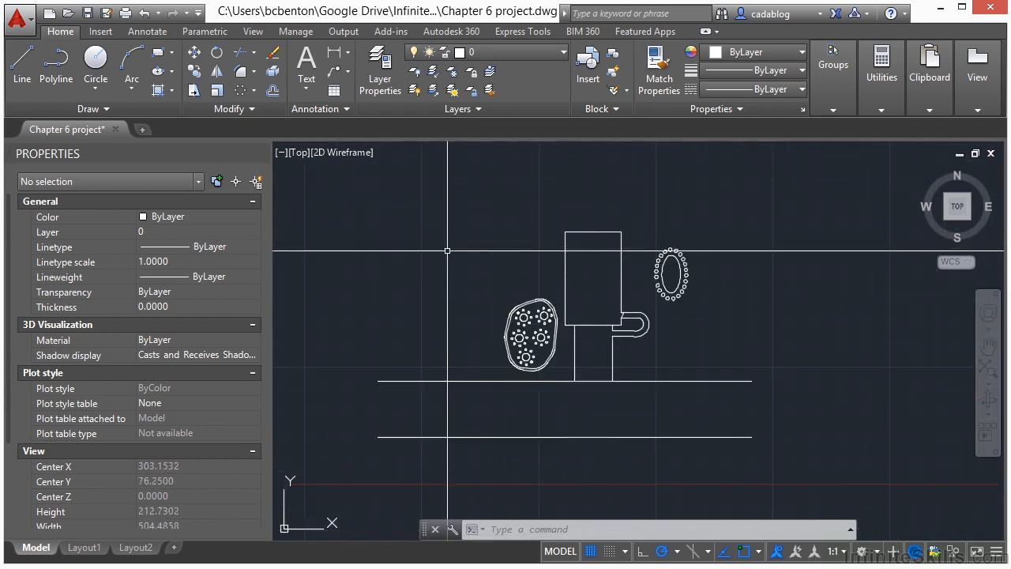